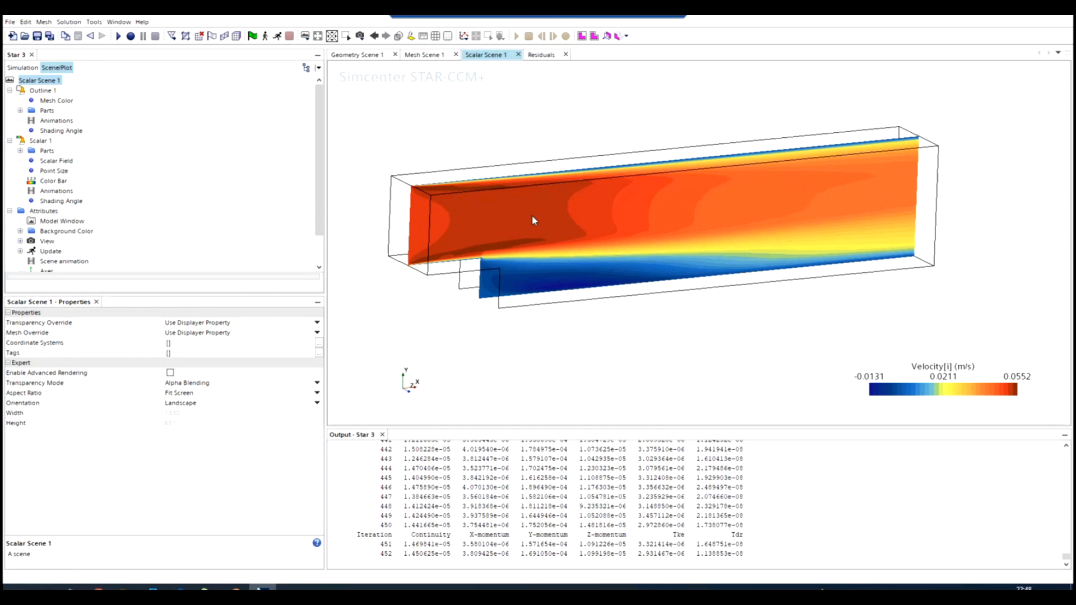
Delete the existing Streamline part from the simulation's derived parts.
left_click_drag(533, 221, 506, 195)
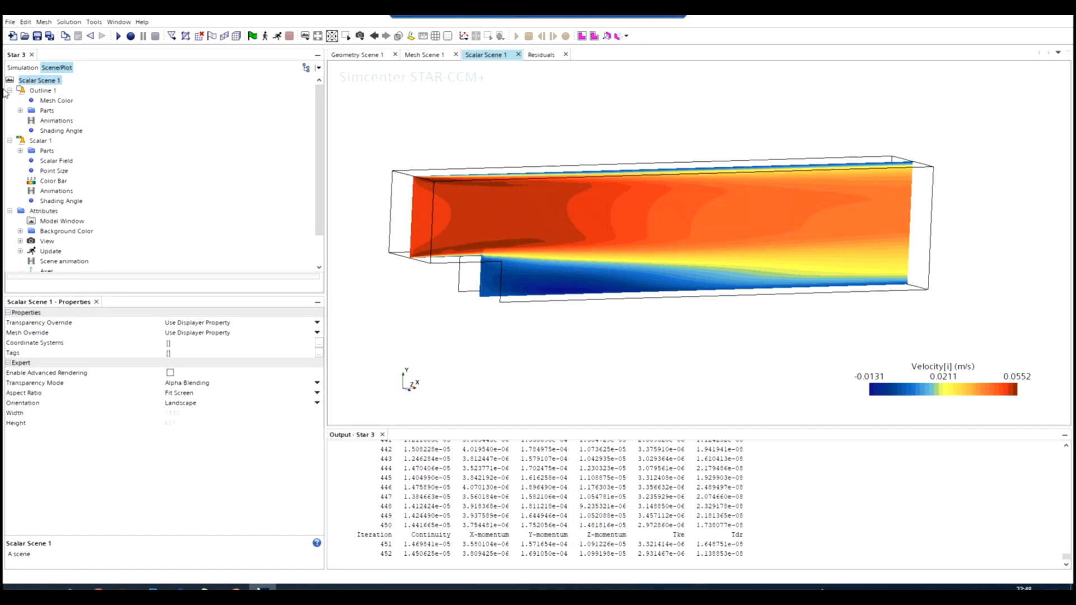
left_click(10, 70)
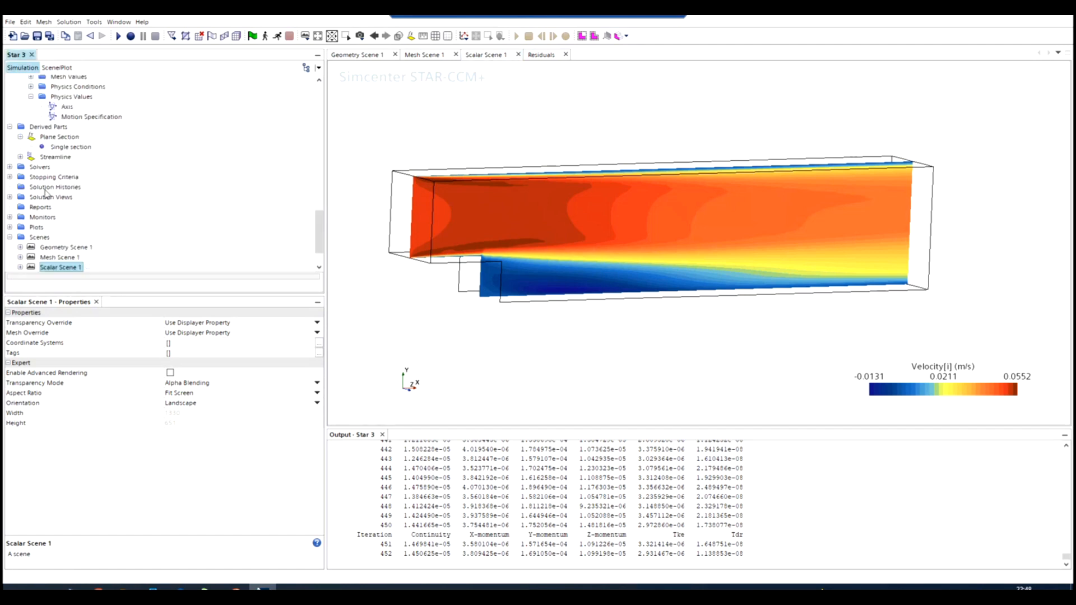
scroll(46, 192, "down", 1)
scroll(29, 170, "up", 1)
left_click(39, 128)
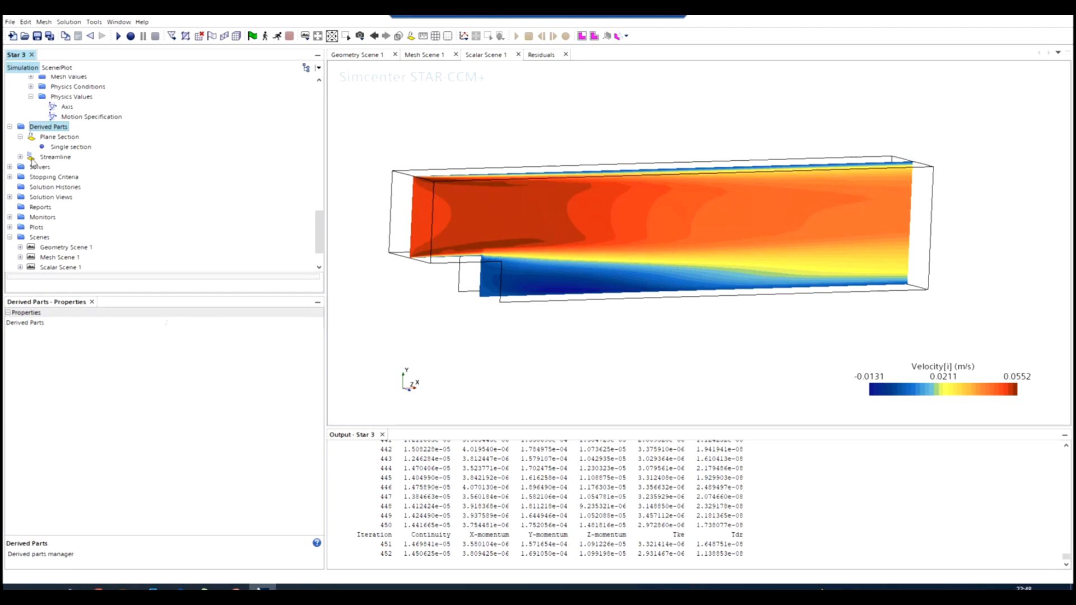
left_click(47, 159)
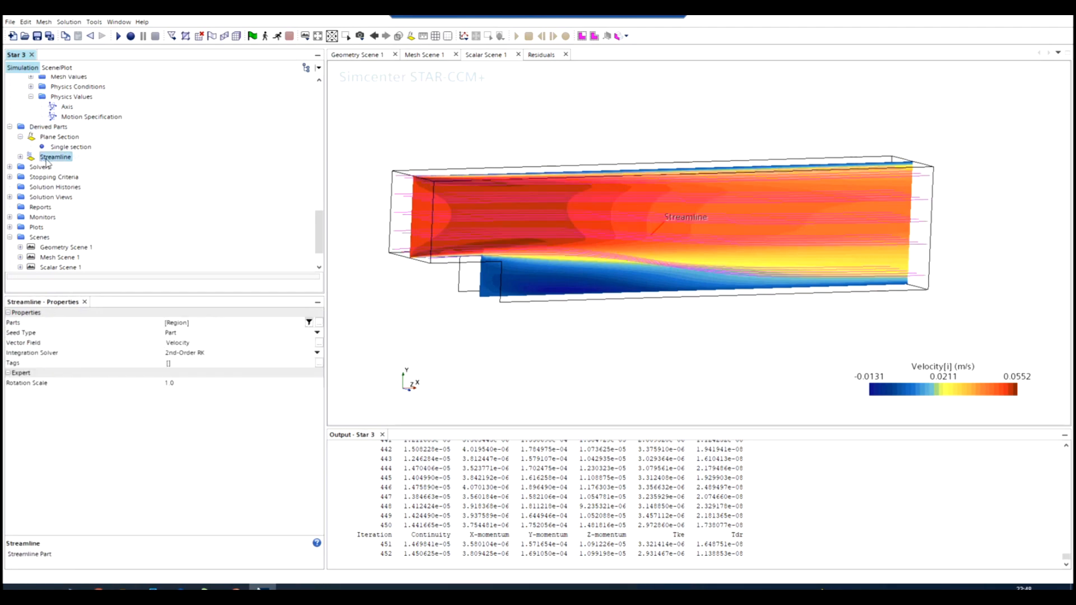
right_click(48, 160)
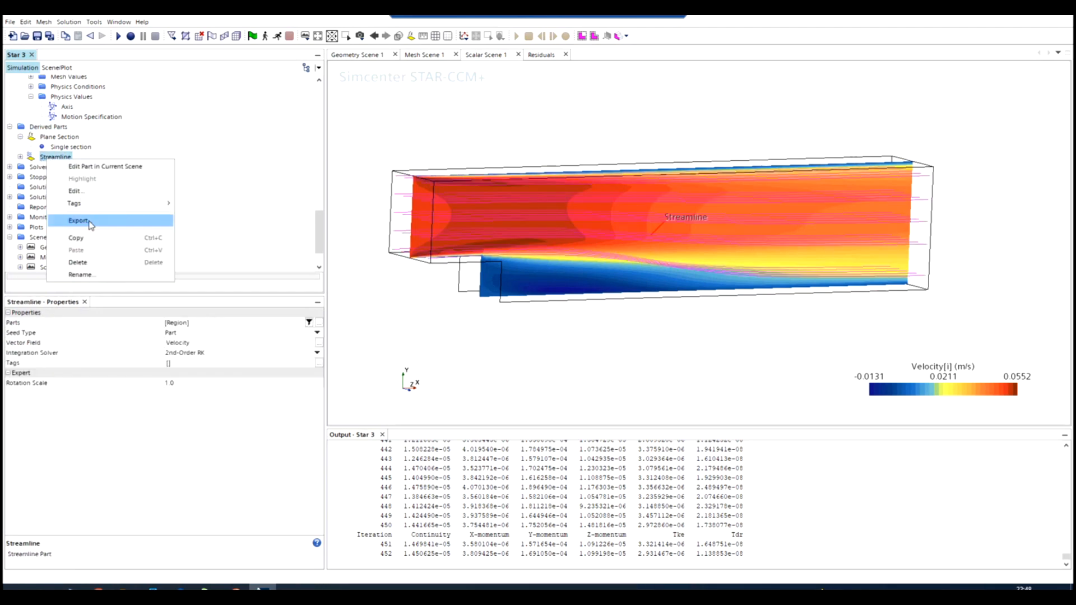
left_click(78, 262)
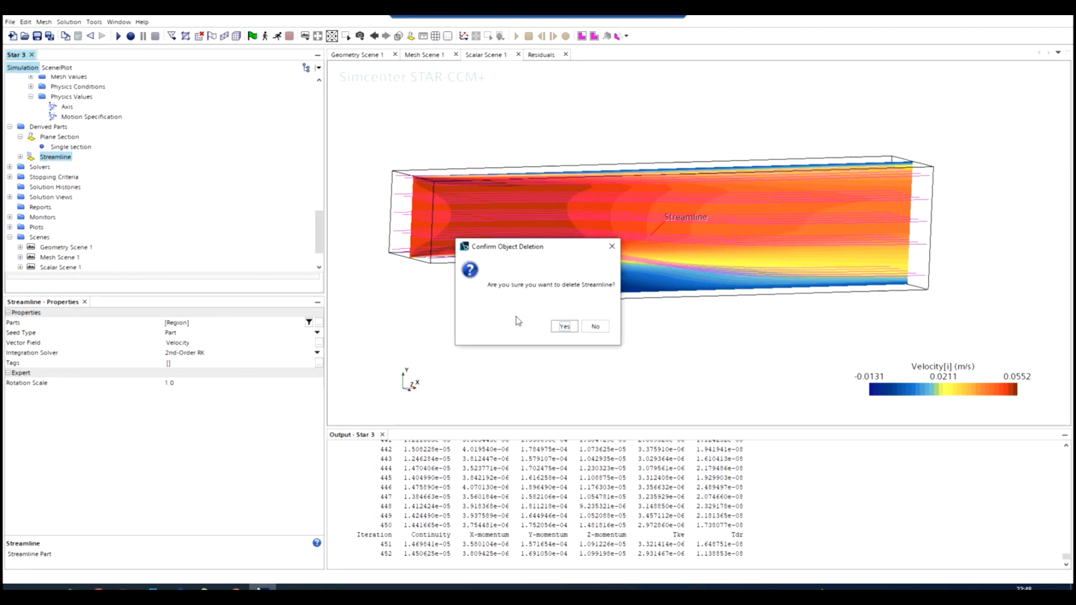
left_click(565, 326)
Start a new Streamline derived part, keeping Region as its input part.
left_click(38, 128)
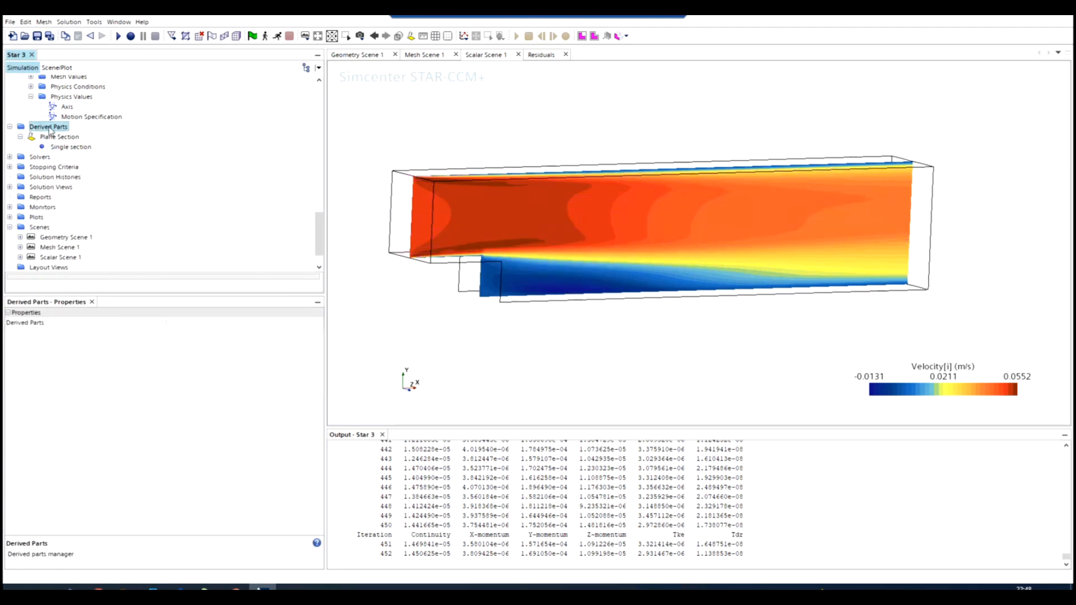
scroll(36, 130, "up", 4)
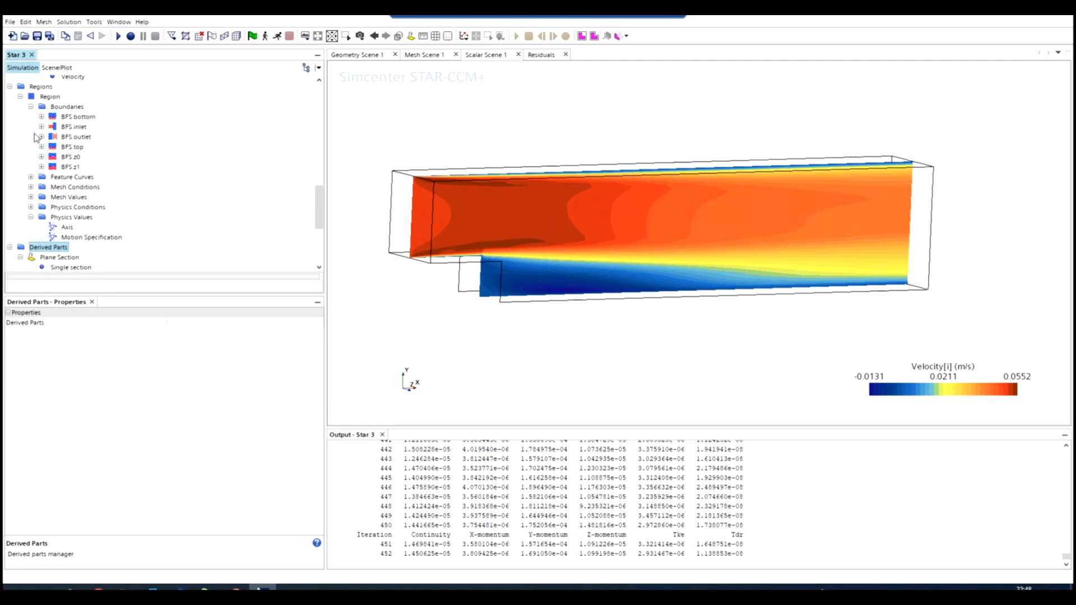
scroll(44, 161, "down", 3)
right_click(44, 160)
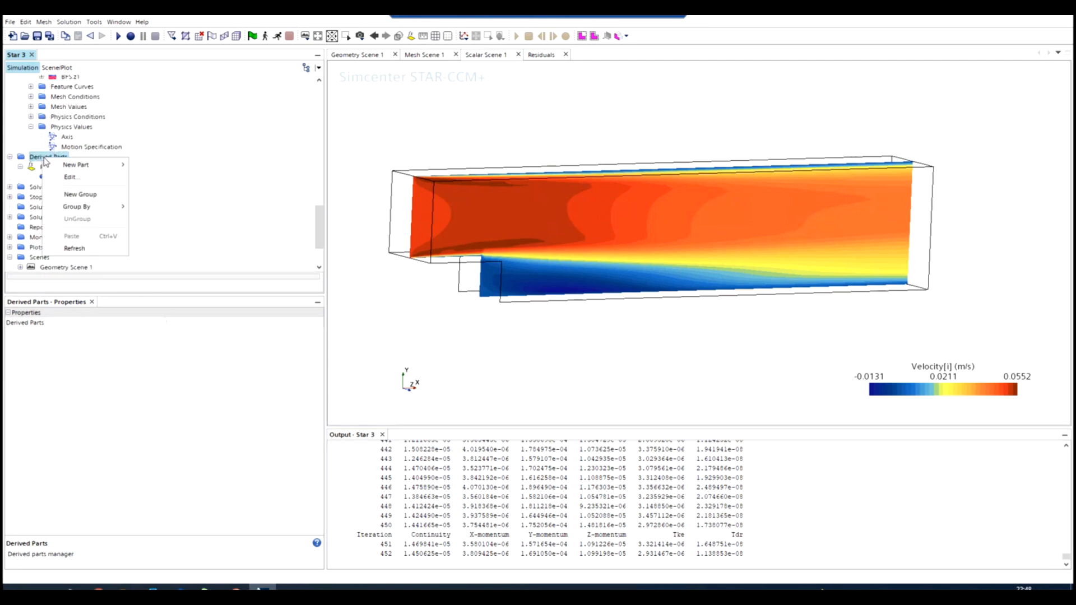
mouse_move(68, 167)
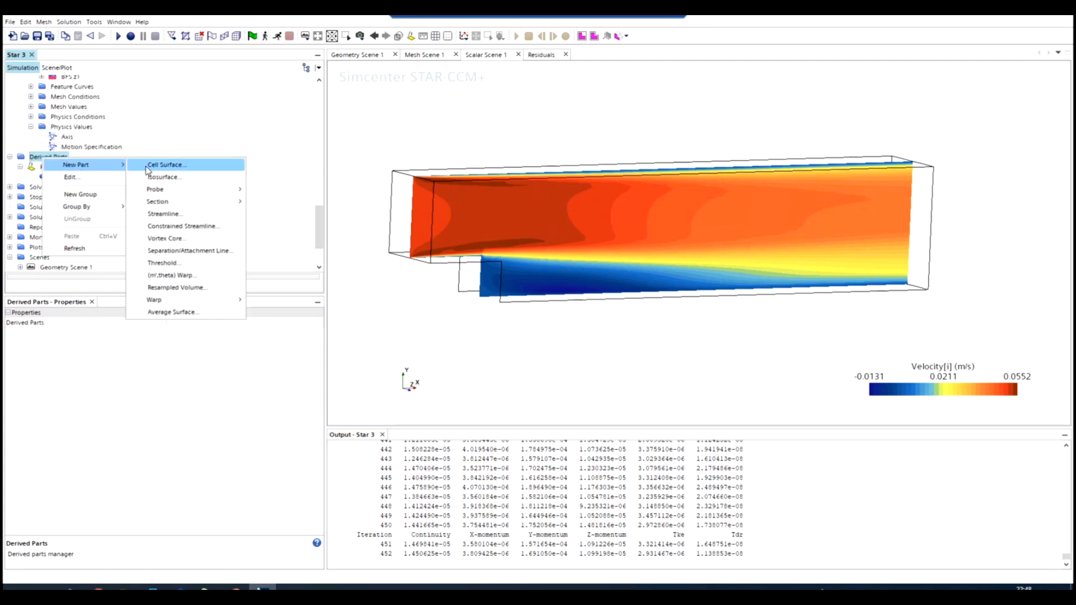
left_click(183, 218)
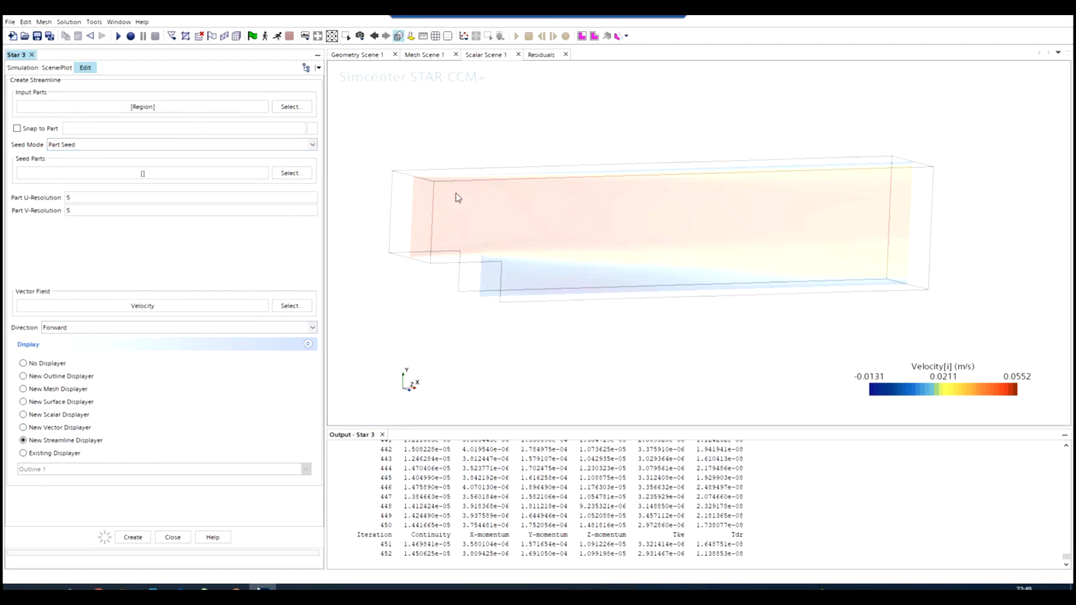
left_click(288, 107)
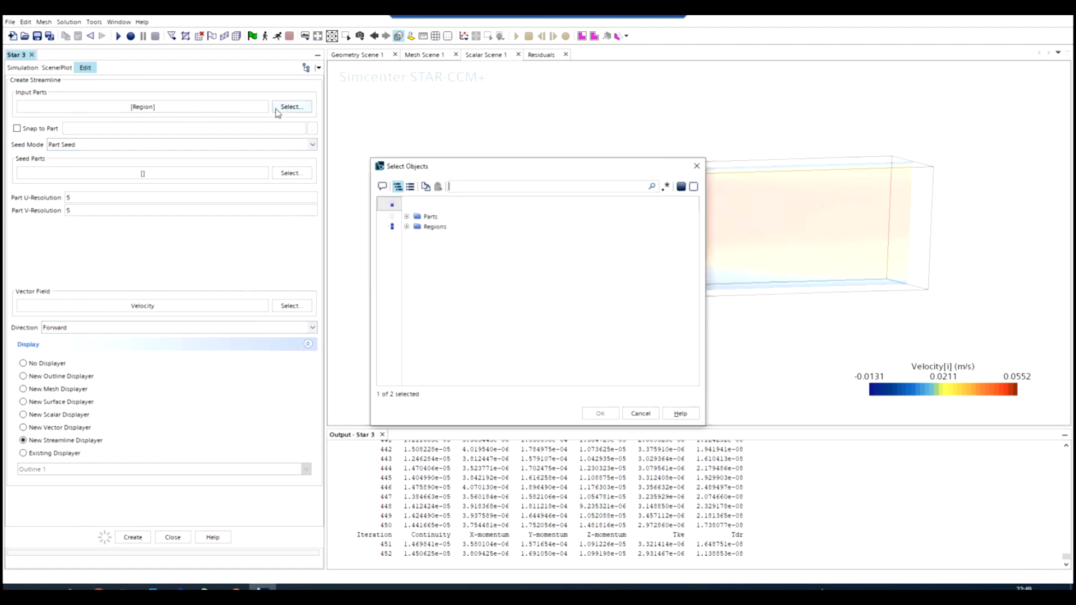
left_click(407, 227)
left_click(642, 414)
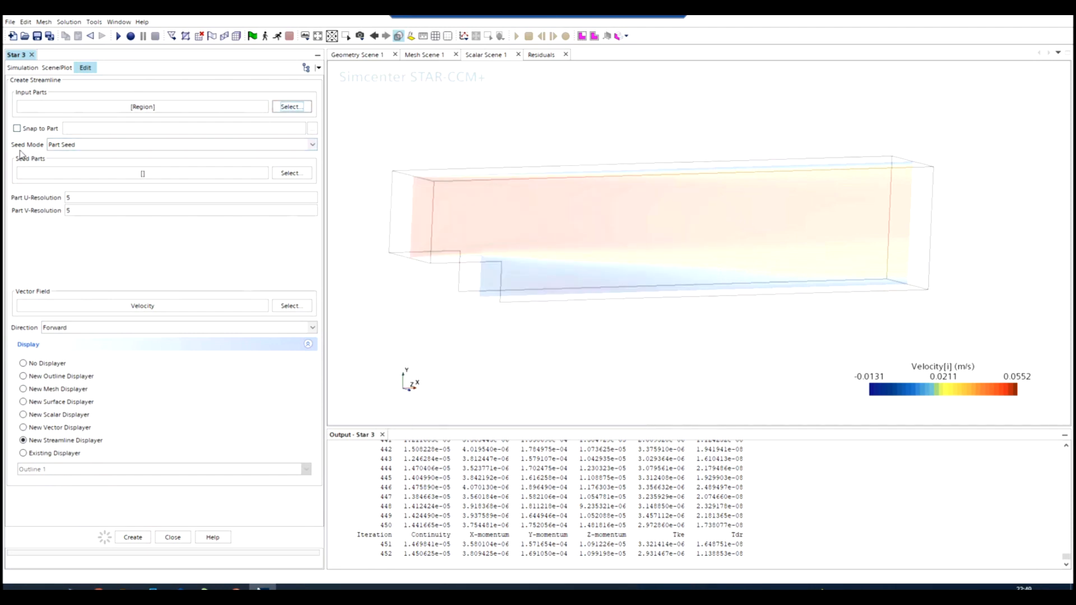
Keep the seed mode at Part Seed and select the region's BFS.inlet boundary as the seed part.
left_click(73, 147)
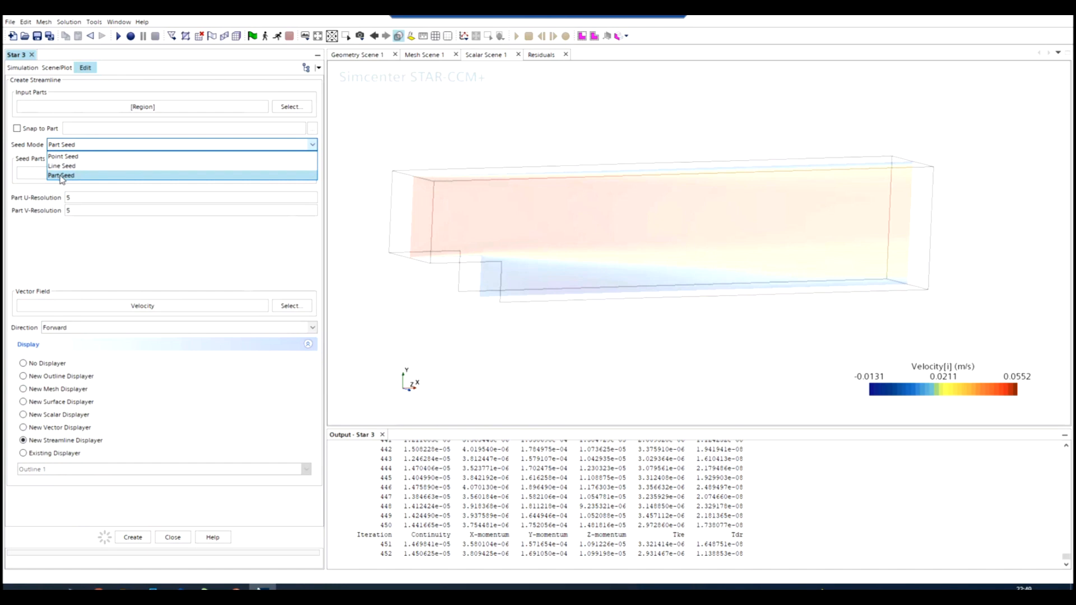
left_click(60, 175)
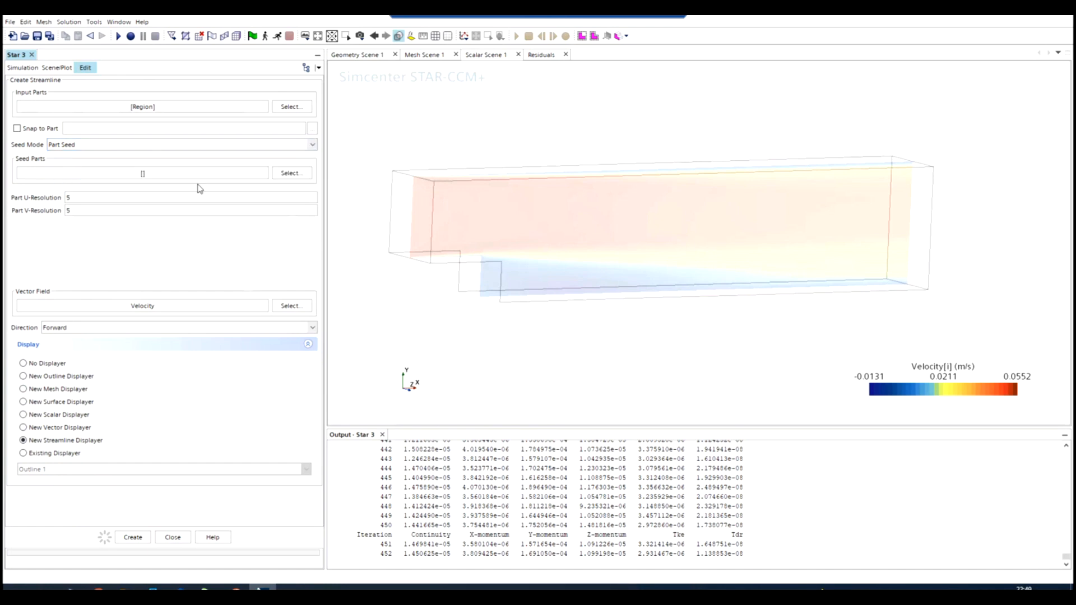
left_click(280, 175)
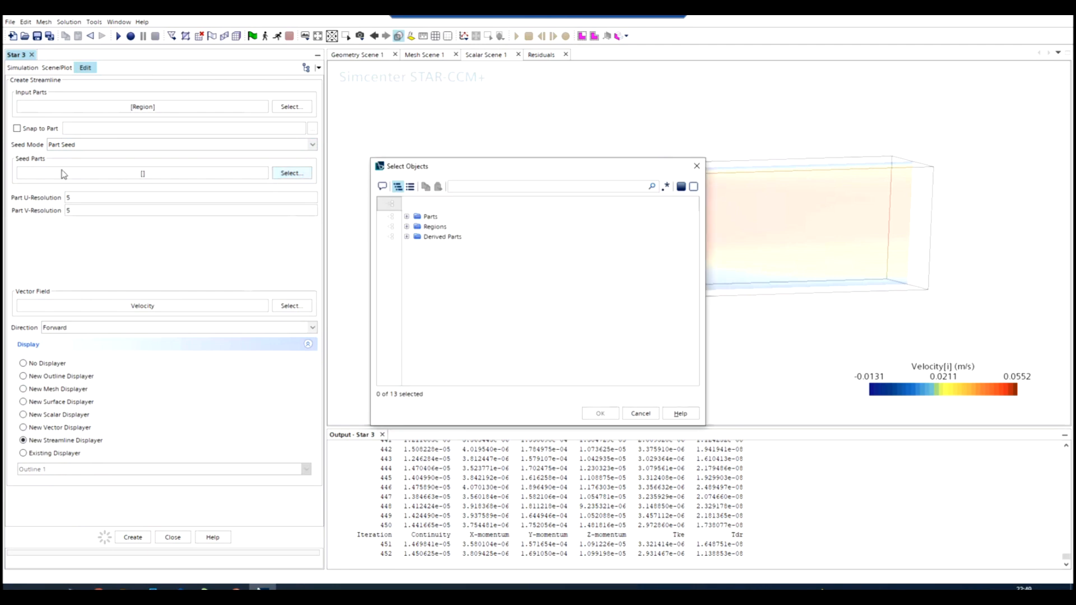
left_click(407, 226)
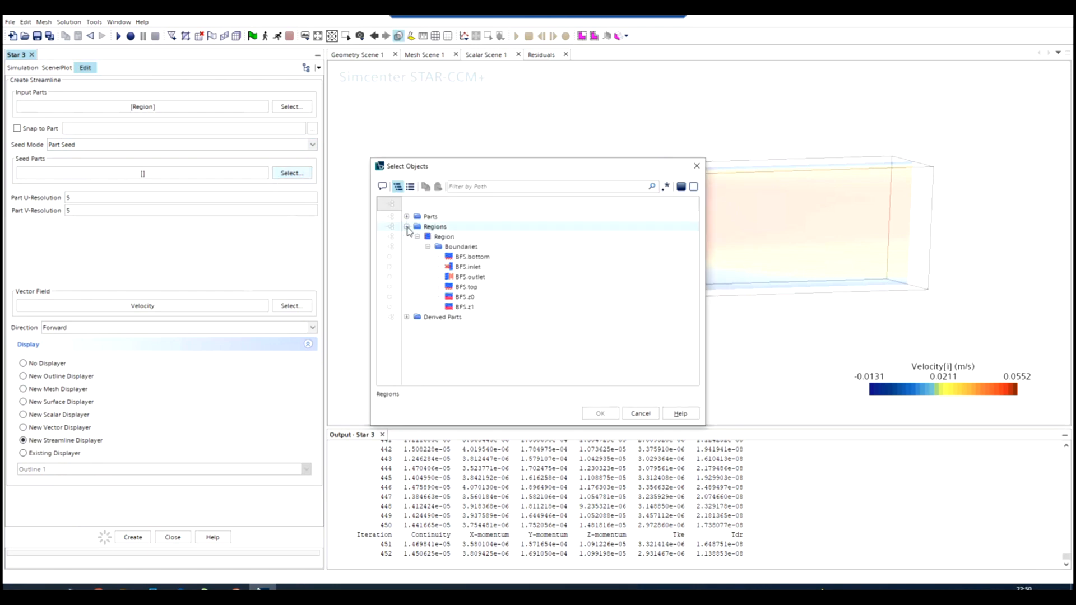
left_click(468, 267)
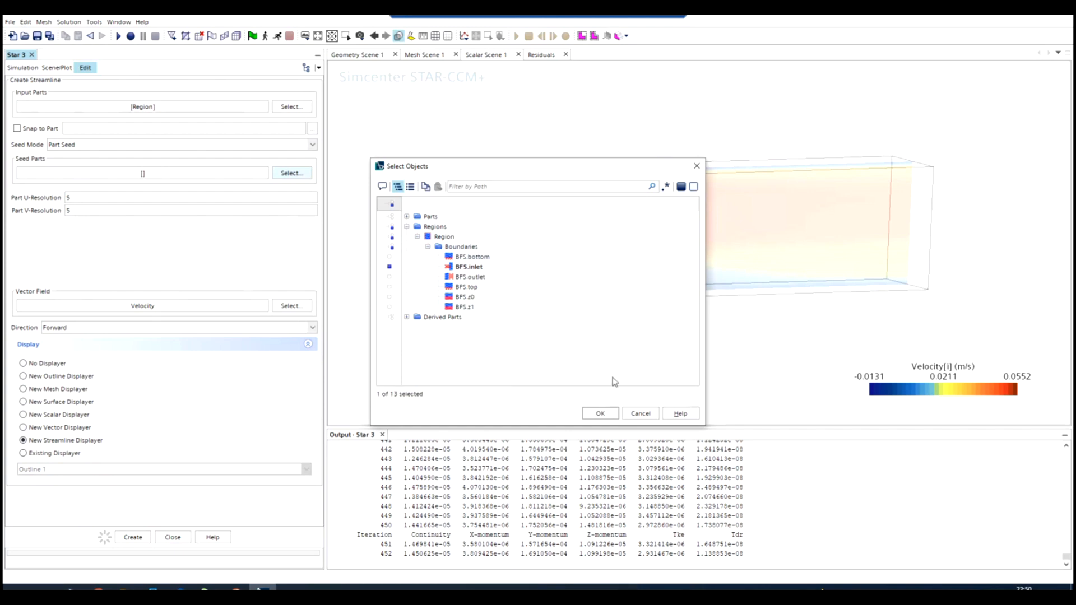
left_click(601, 413)
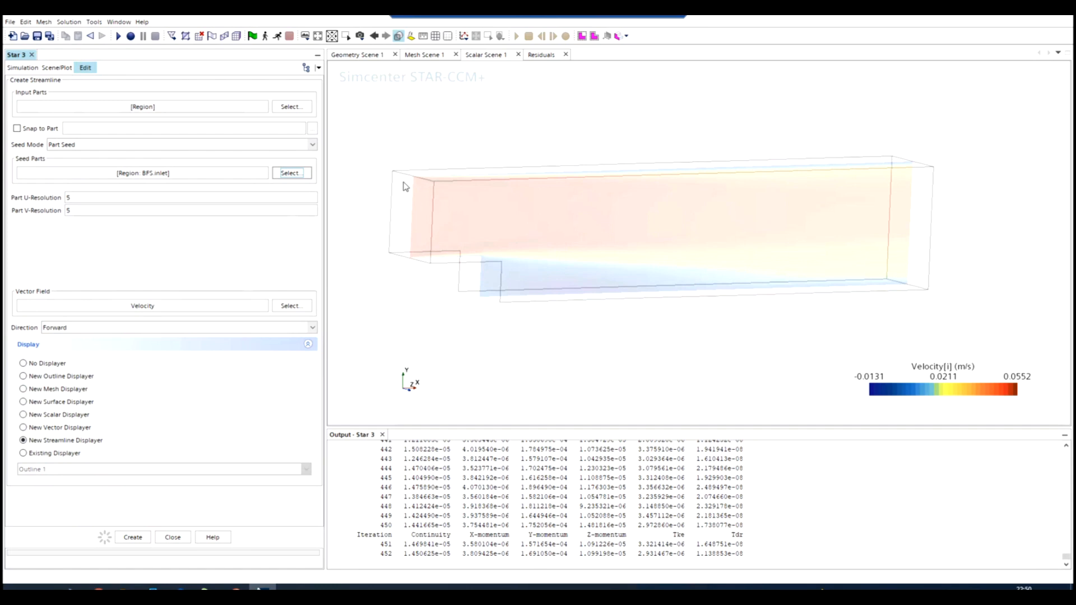
Create the streamline with U and V resolutions of 5 and a new streamline displayer, and close the editor.
double_click(72, 199)
left_click(134, 539)
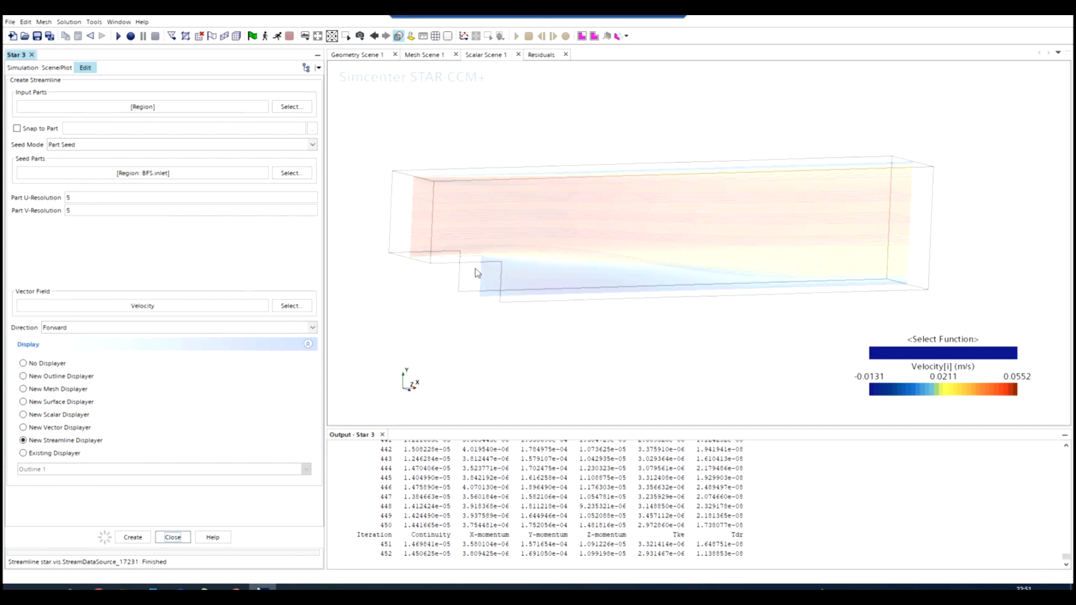
left_click_drag(638, 271, 516, 213)
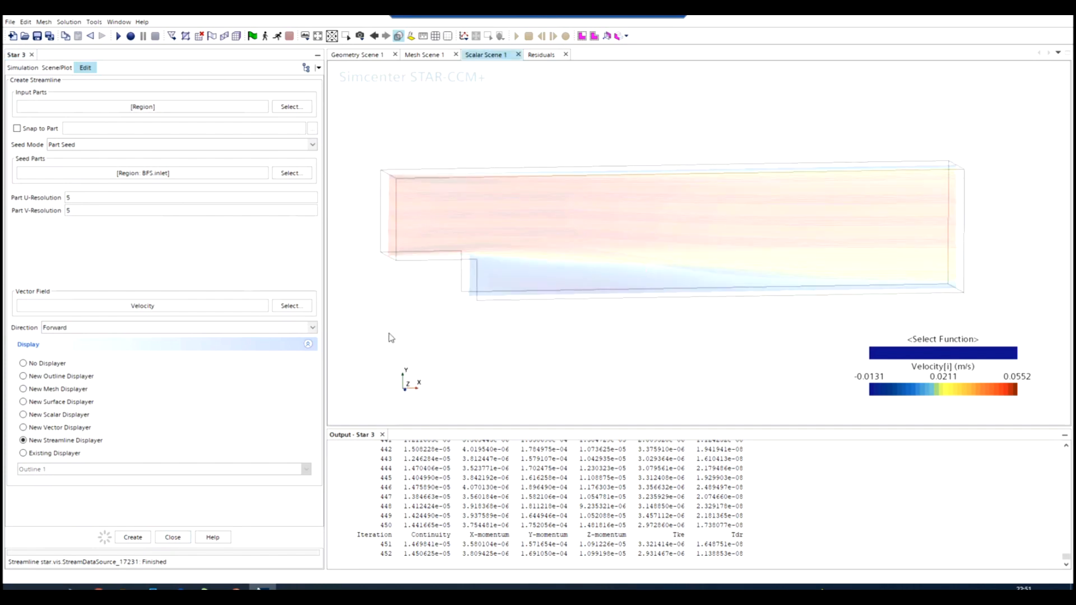
left_click(169, 538)
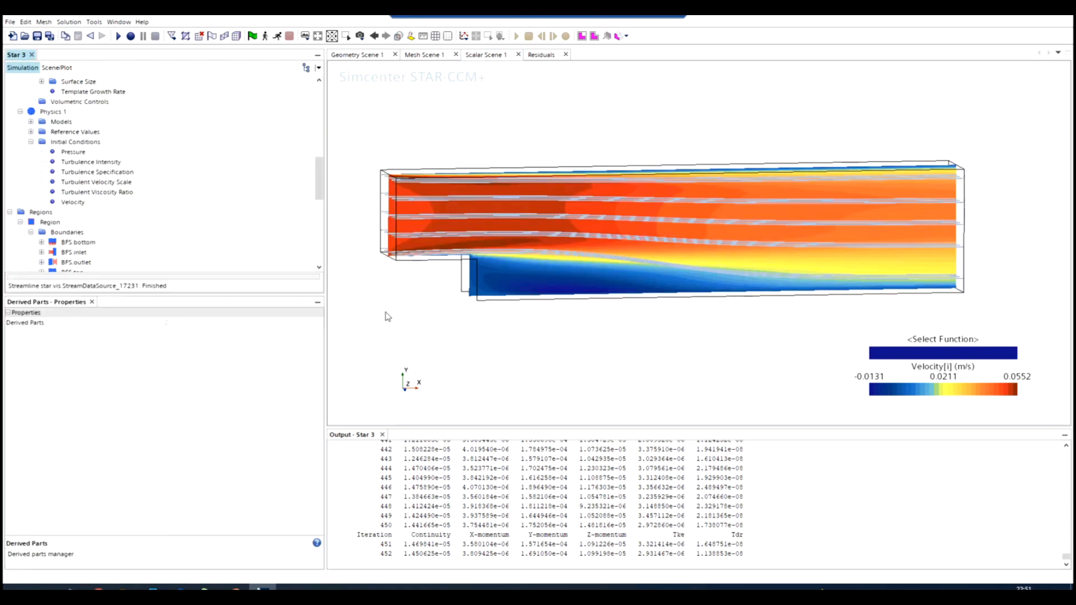
Expand the Streamline Stream 1 displayer in the scalar scene and hide the Scalar 1 displayer.
left_click_drag(441, 309, 432, 209)
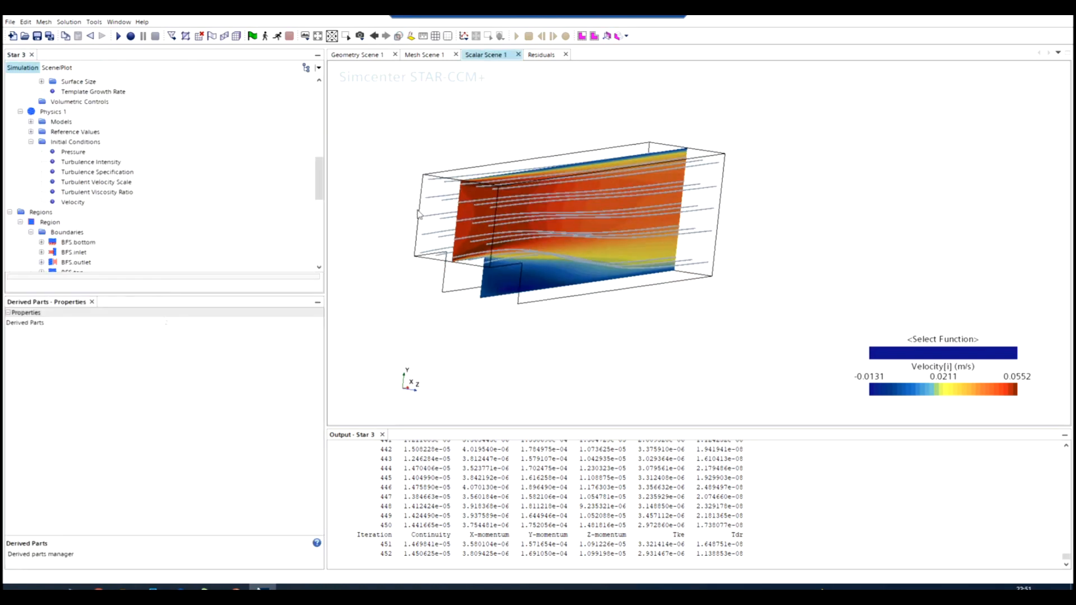
left_click_drag(586, 268, 435, 269)
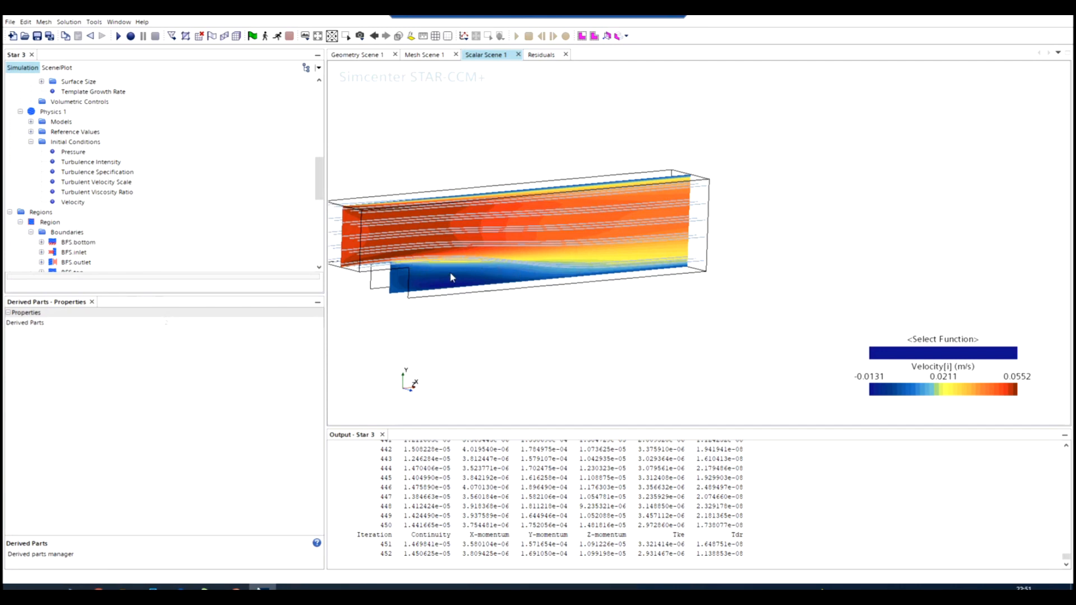
left_click_drag(511, 271, 463, 281)
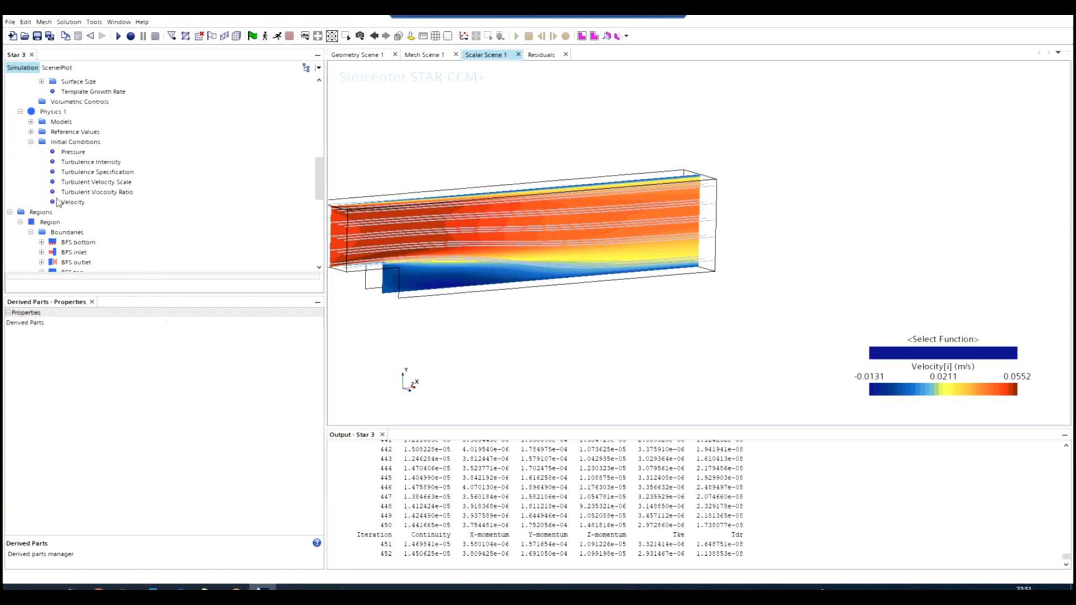
scroll(61, 203, "up", 2)
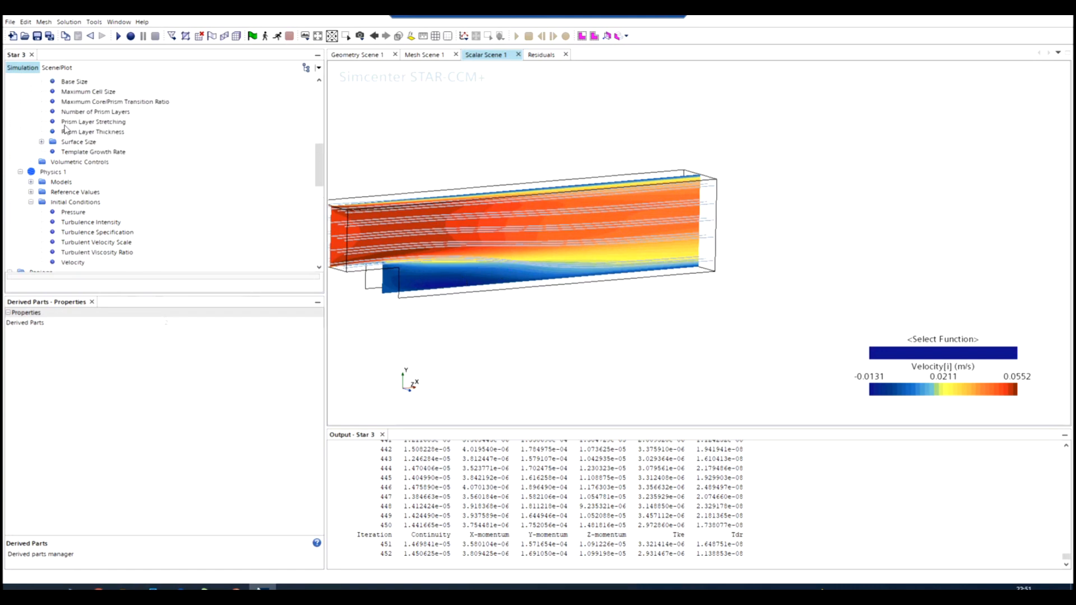
left_click(55, 68)
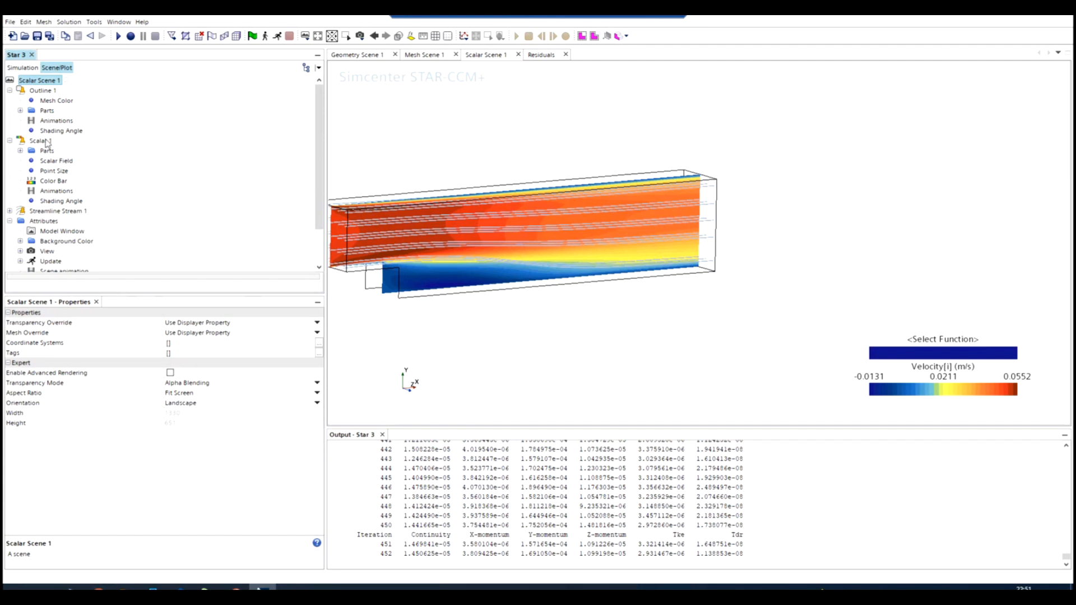
left_click(9, 211)
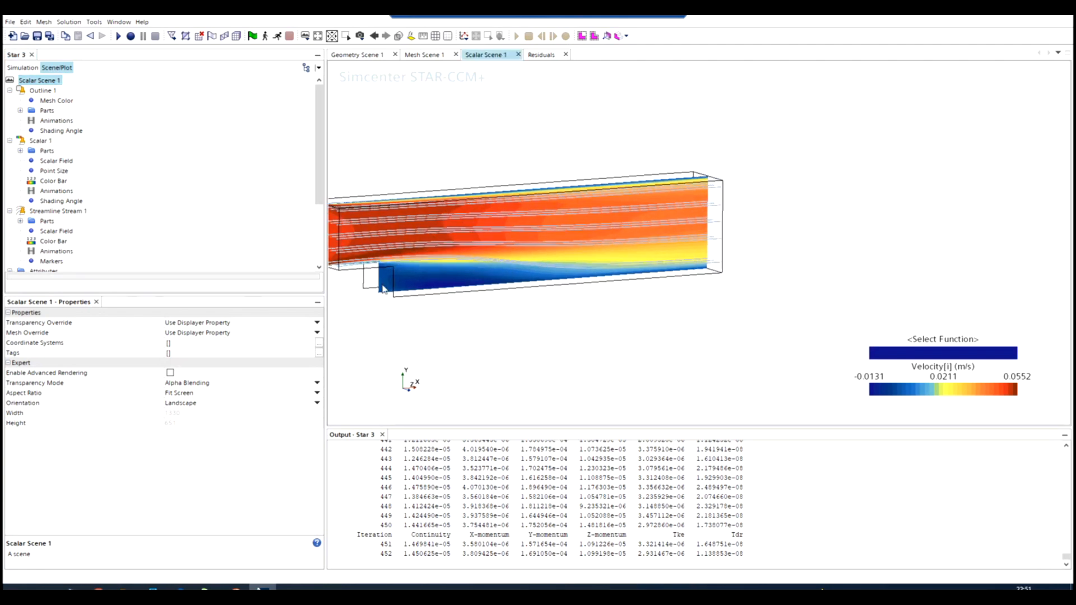
scroll(383, 287, "down", 2)
scroll(383, 287, "down", 1)
scroll(344, 286, "up", 2)
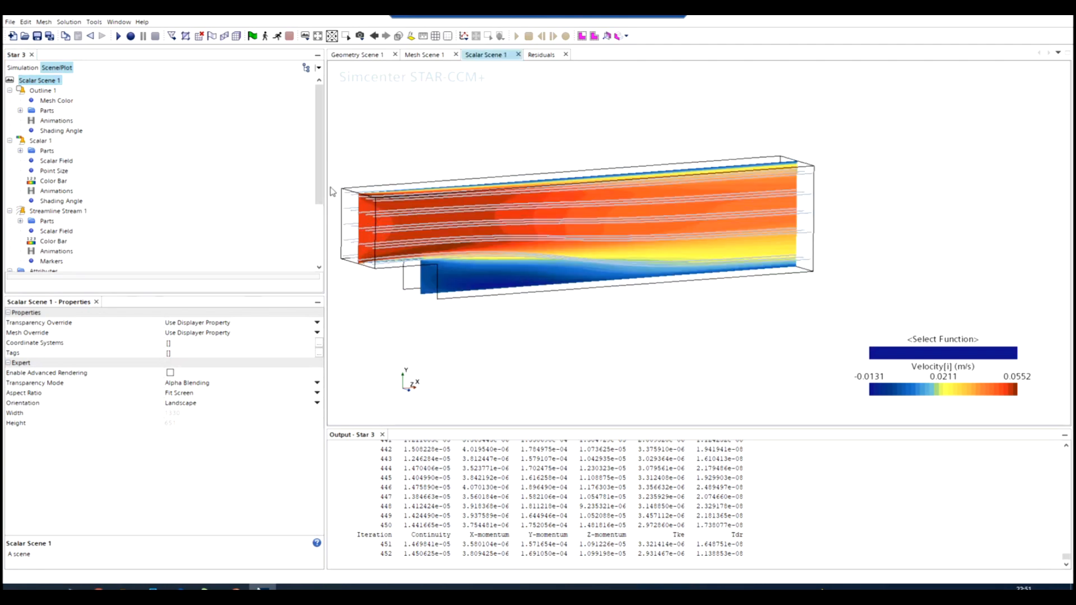
left_click(22, 143)
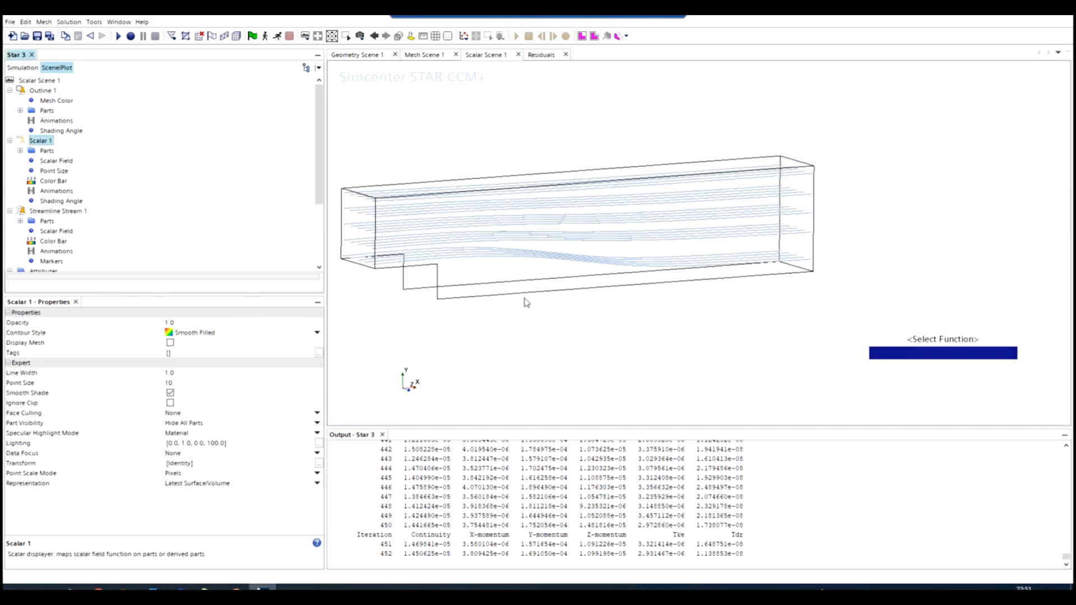
left_click_drag(526, 303, 566, 286)
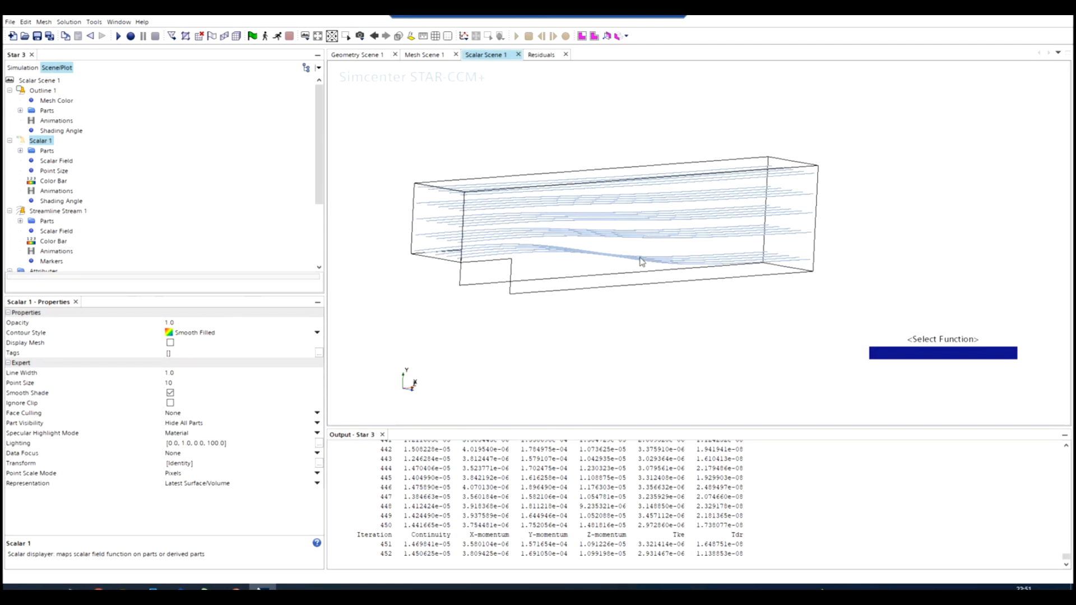
Set the scalar field function of the Streamline Stream 1 displayer to the lab reference frame Velocity: Magnitude.
left_click(46, 212)
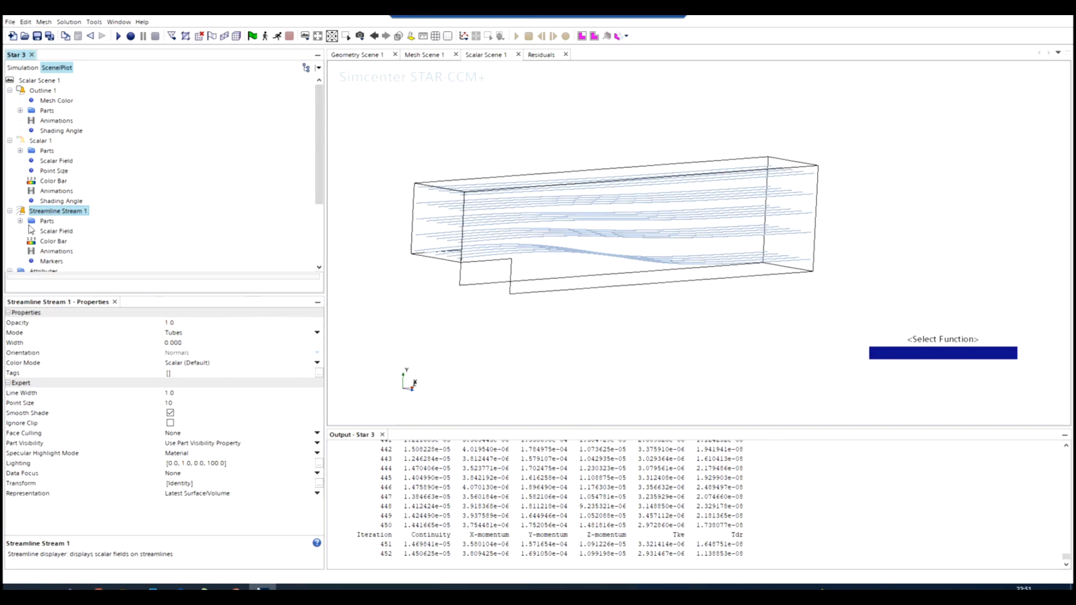
left_click(50, 232)
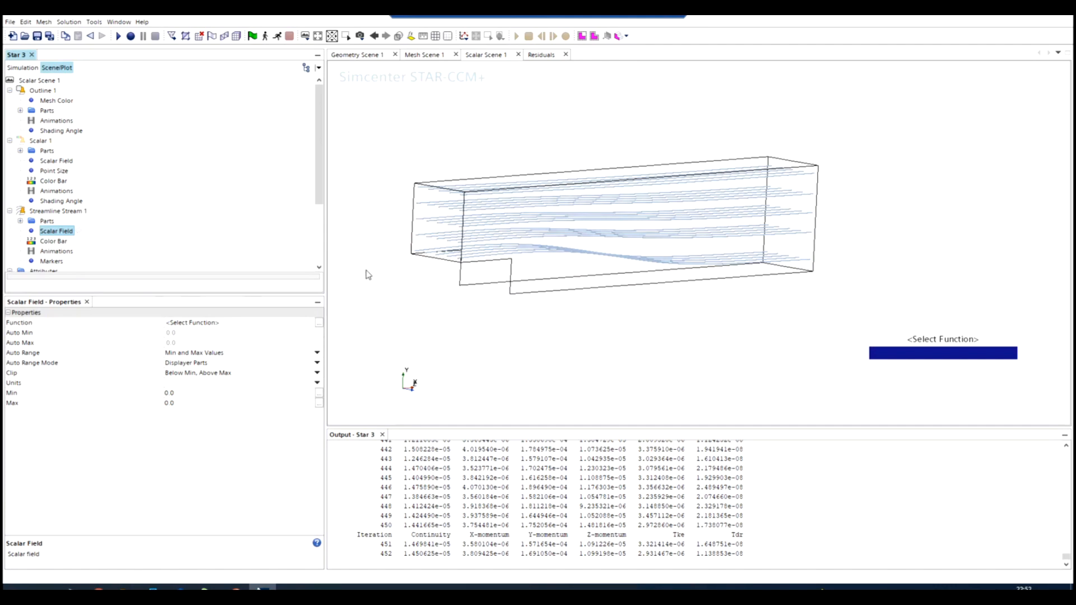
left_click(207, 328)
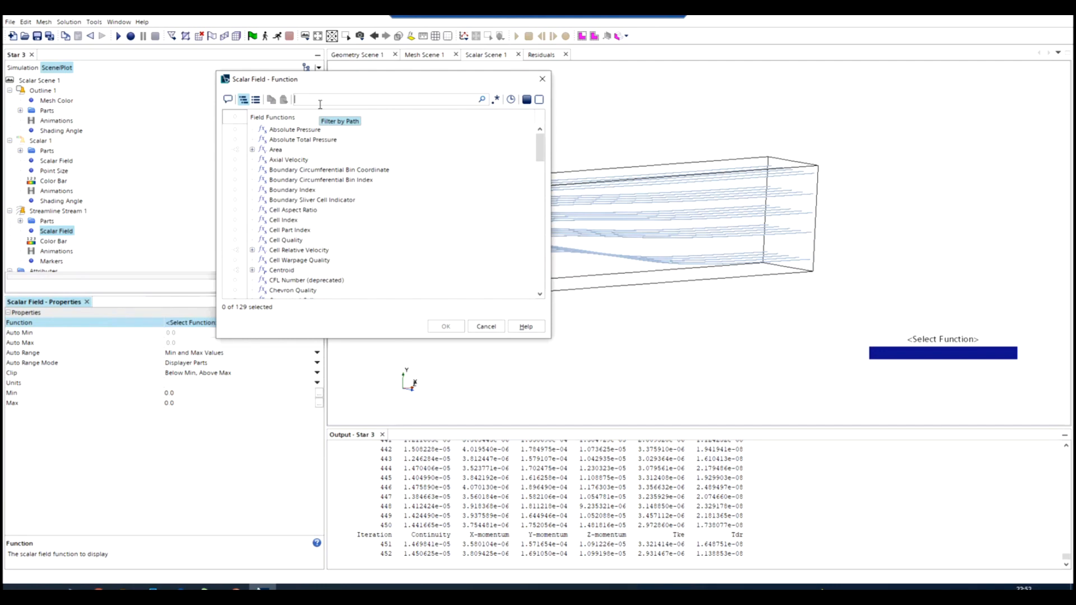
type("vel")
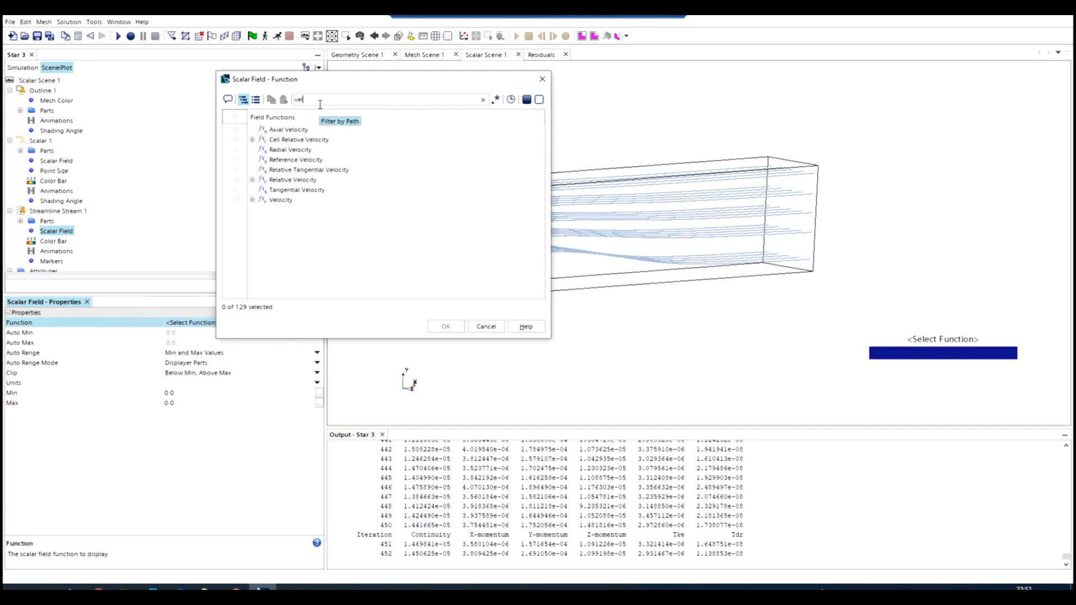
left_click(280, 200)
left_click(253, 200)
left_click(302, 221)
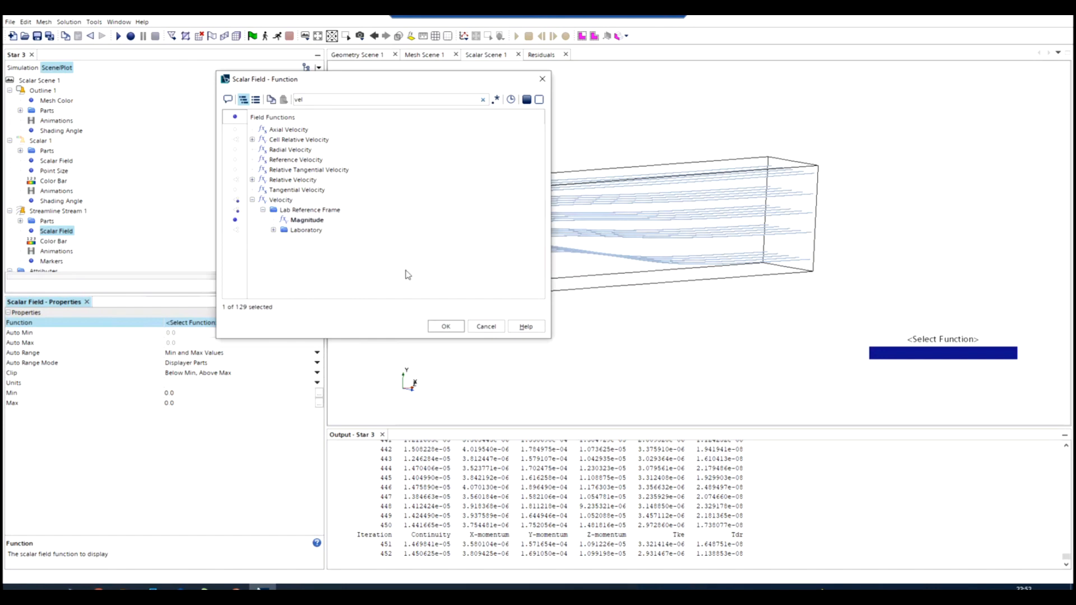
left_click(445, 327)
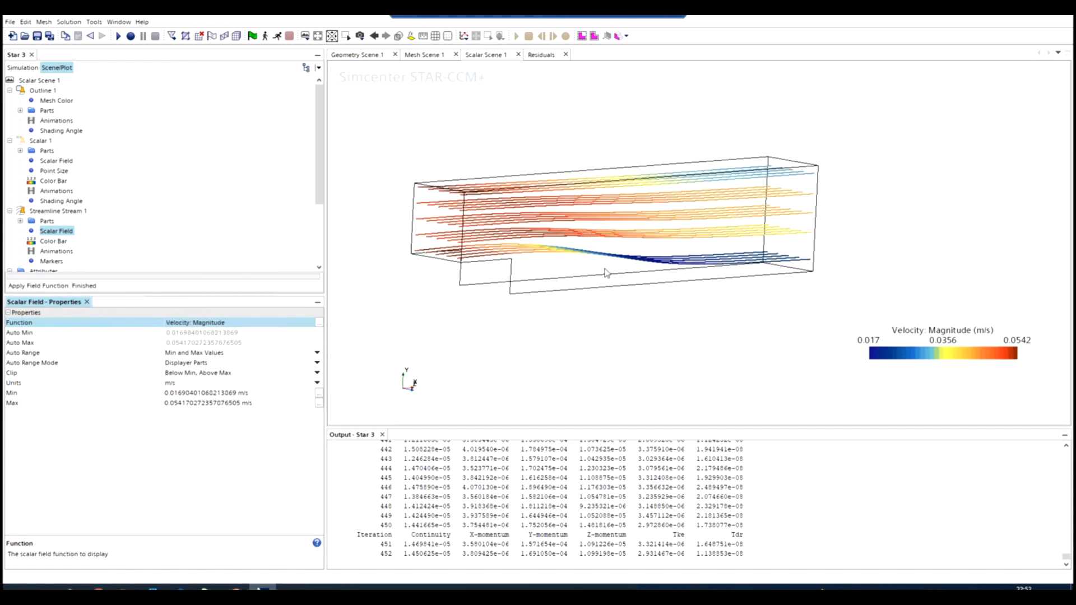
Inspect the coloured streamlines around the step and hide the Streamline Stream 1 displayer.
left_click_drag(605, 273, 554, 269)
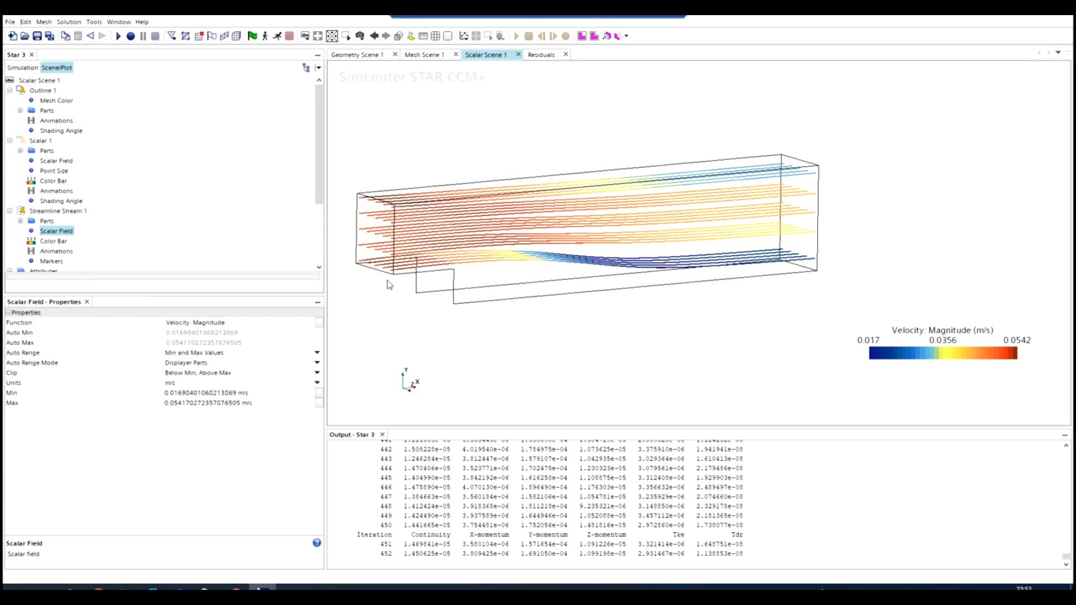
scroll(357, 281, "down", 2)
scroll(357, 280, "up", 2)
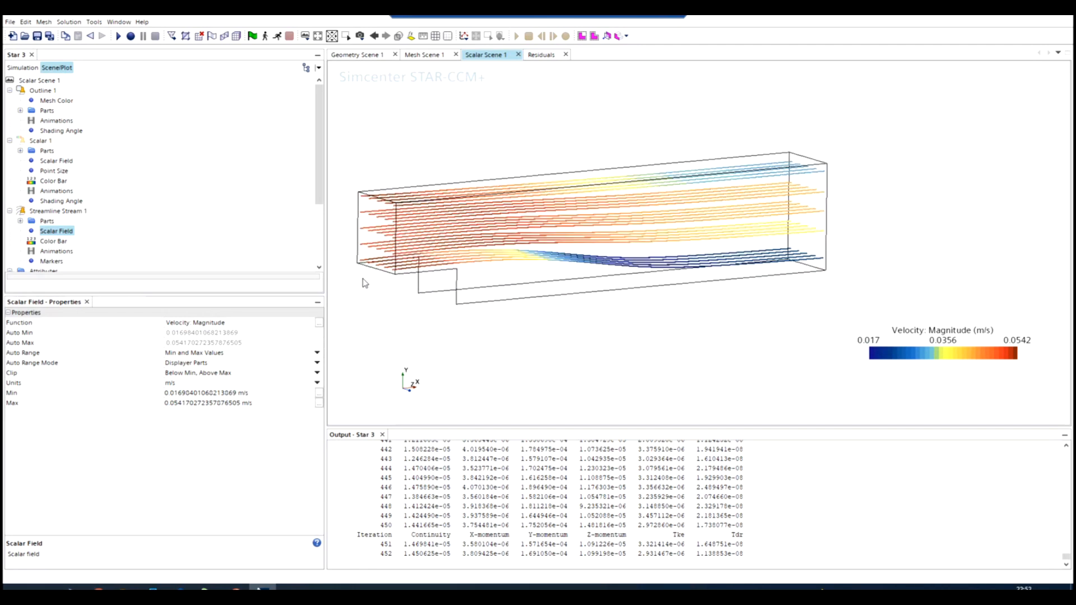
scroll(363, 280, "up", 1)
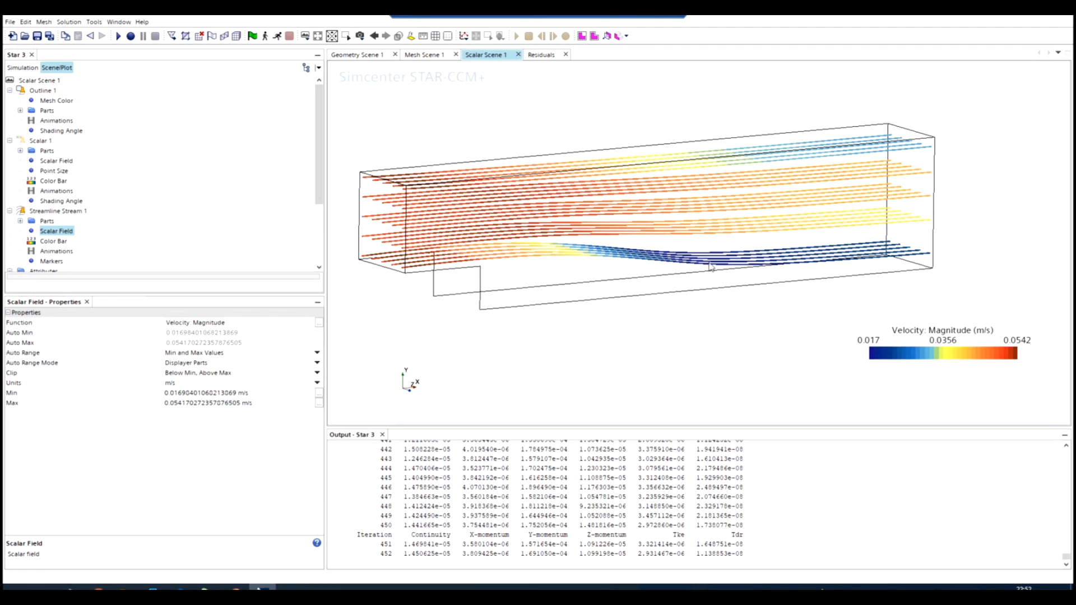
scroll(470, 239, "down", 1)
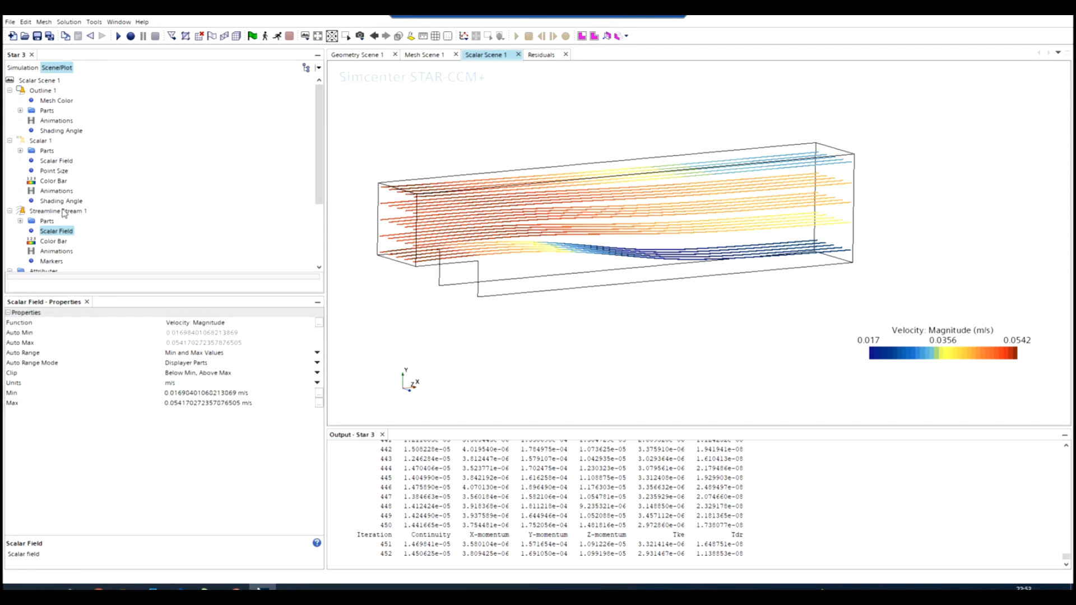
left_click(21, 214)
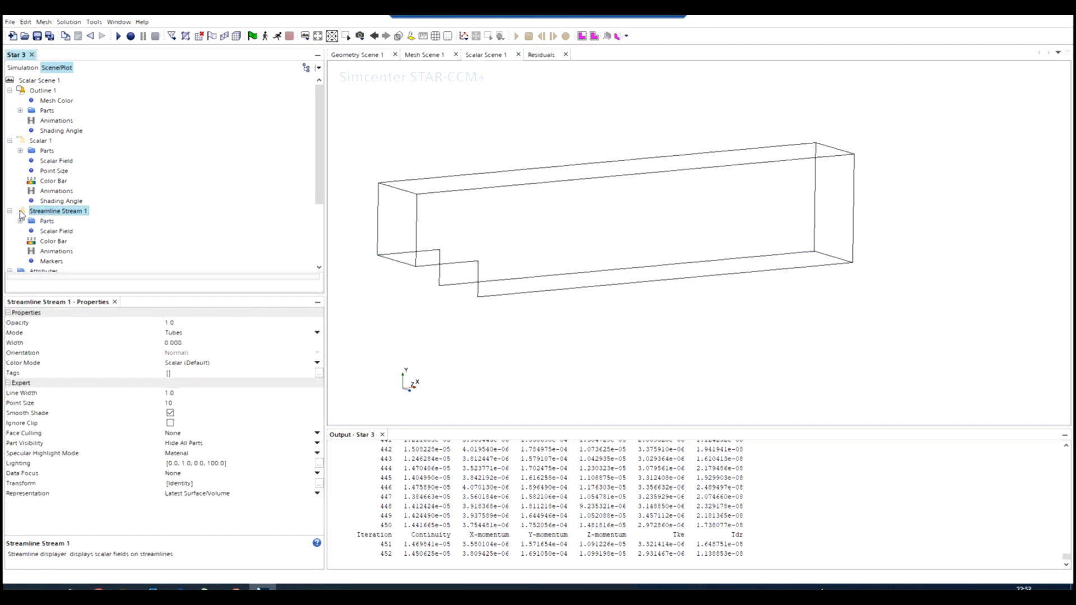
Start a new plane section derived part, keeping Region as its input part.
left_click_drag(600, 231, 570, 233)
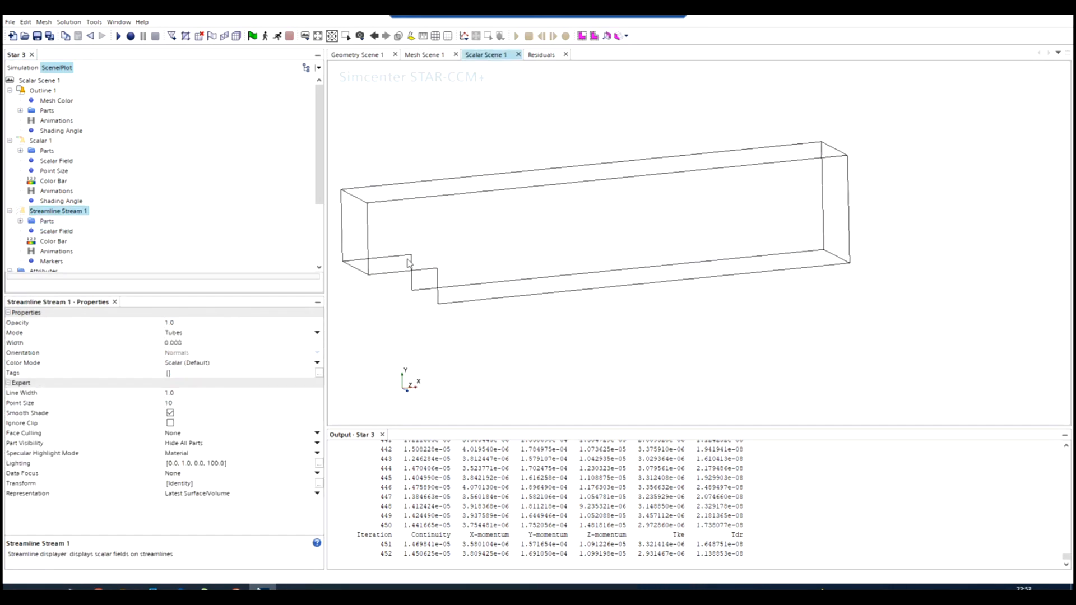
scroll(407, 259, "down", 2)
scroll(343, 252, "up", 4)
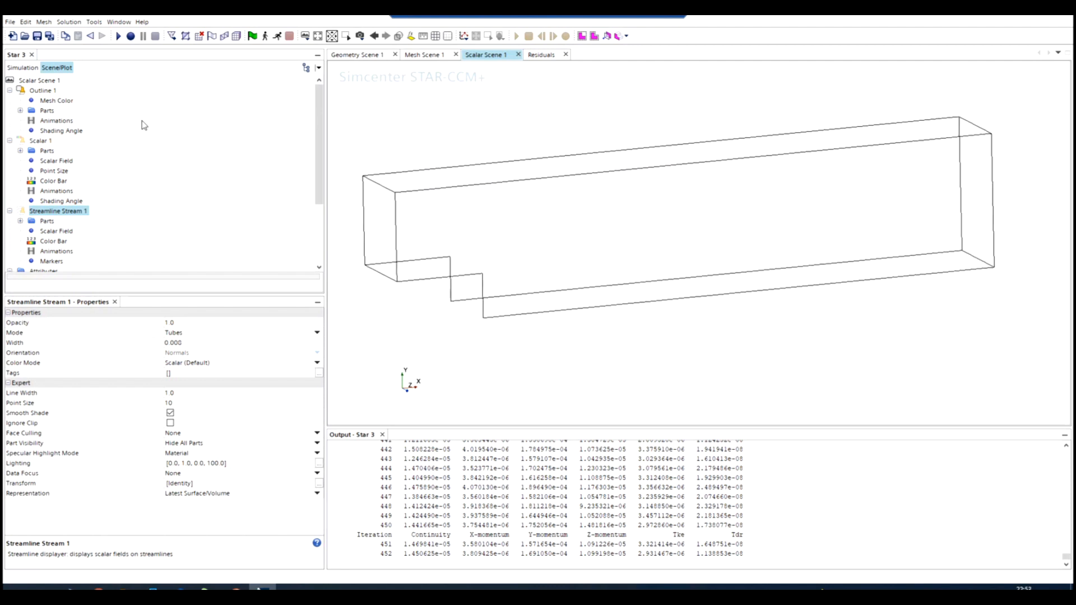
left_click(23, 68)
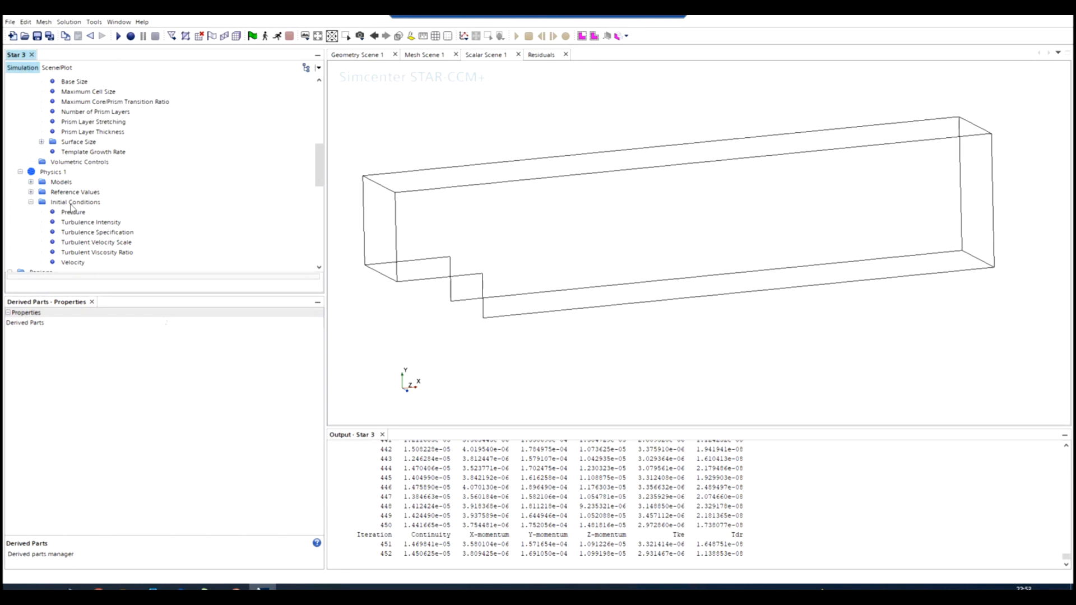
scroll(70, 208, "down", 10)
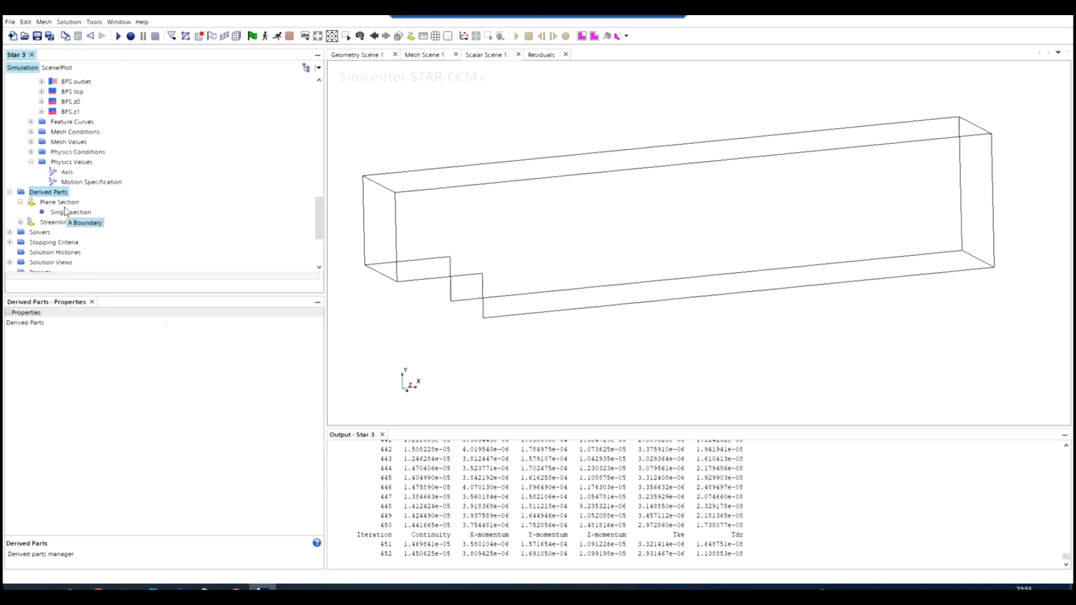
right_click(42, 102)
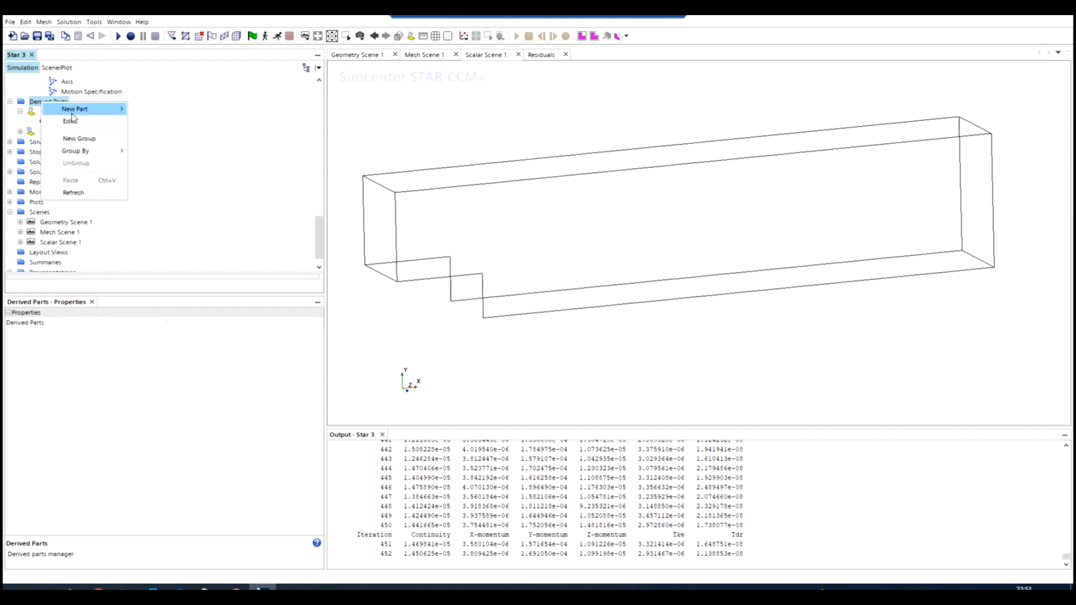
mouse_move(105, 116)
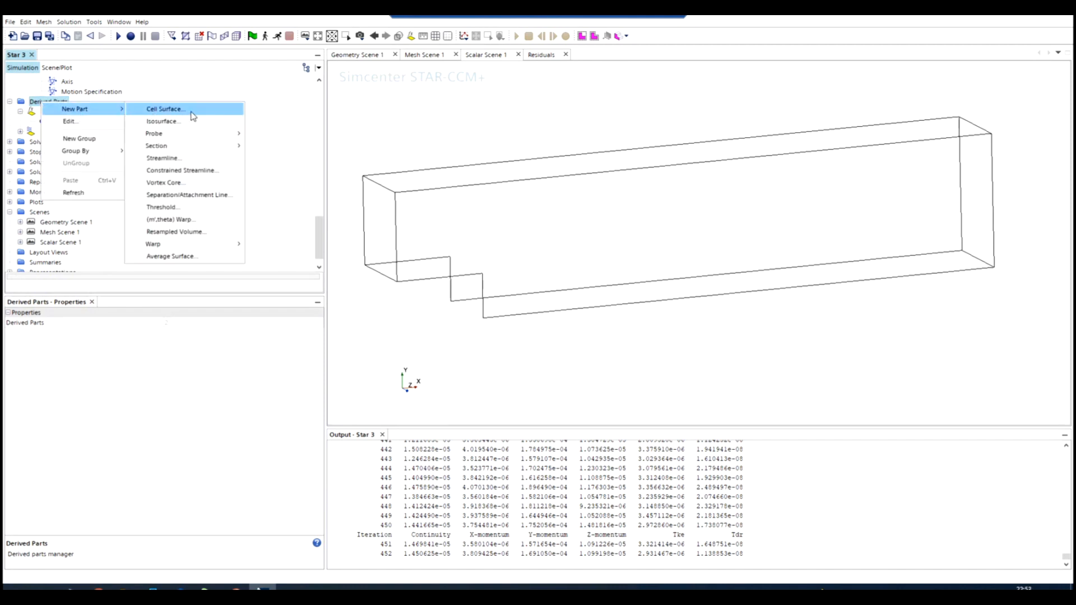
mouse_move(193, 134)
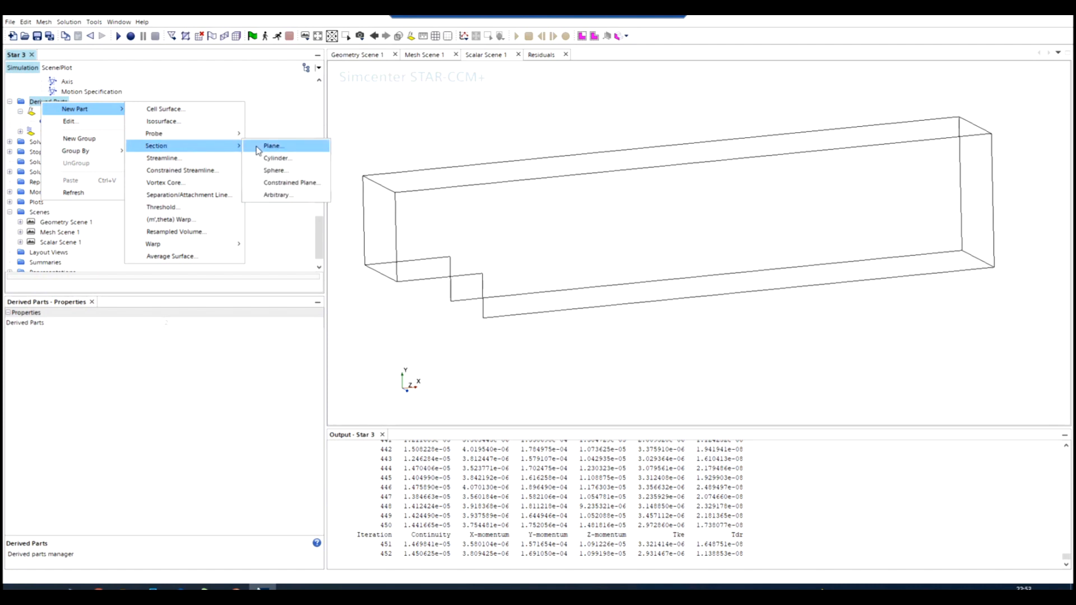
left_click(274, 147)
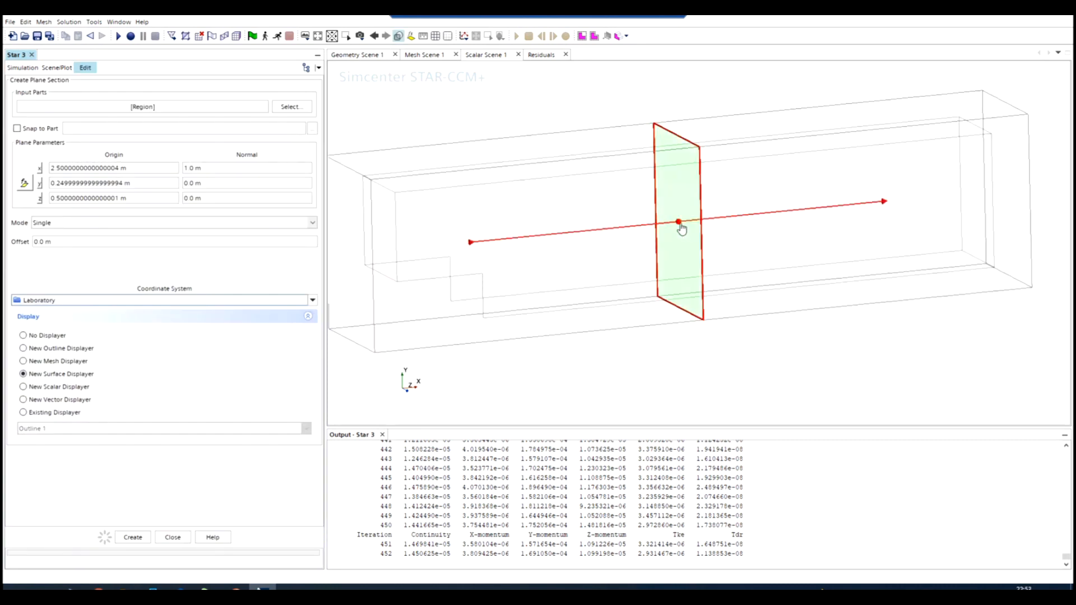
Move the section plane upstream along X to an origin of about 0.83 m, just behind the step.
left_click_drag(682, 227, 520, 242)
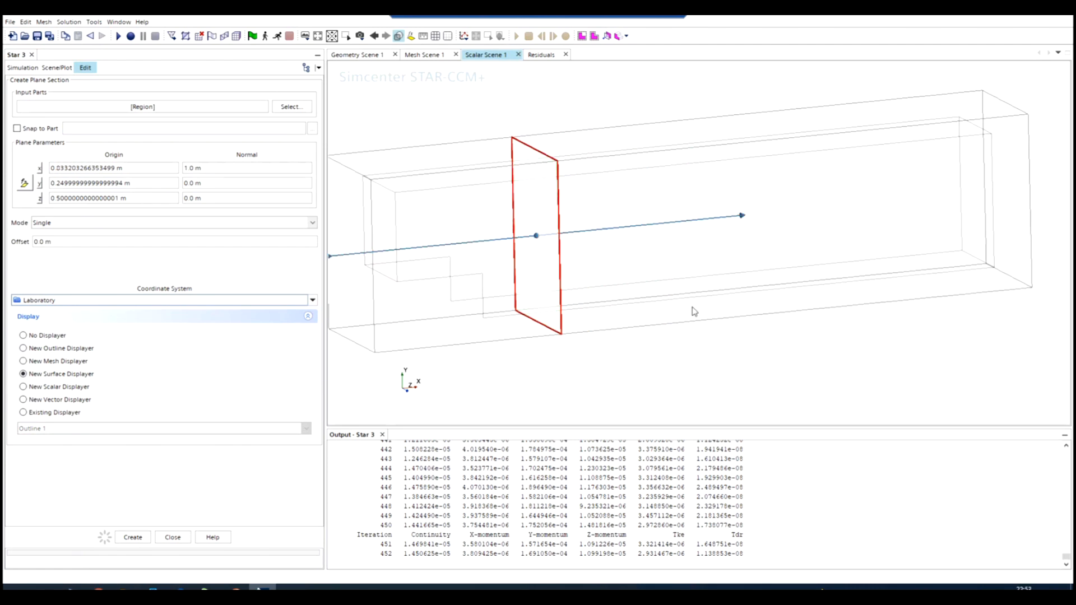
left_click_drag(694, 312, 630, 298)
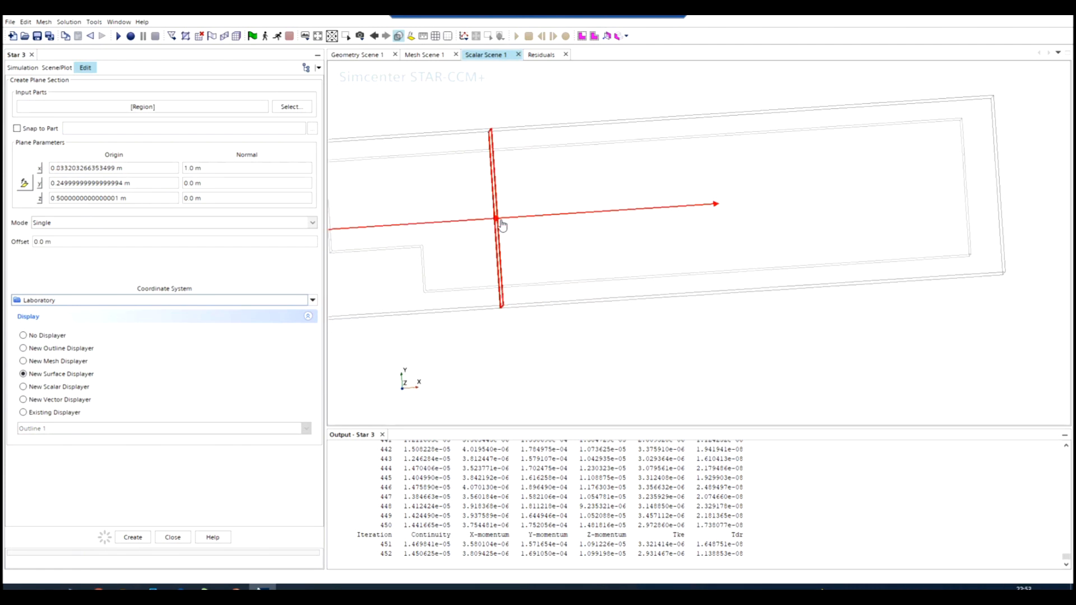
mouse_move(500, 224)
left_mouse_down()
mouse_move(465, 228)
mouse_move(501, 224)
left_mouse_up()
Set the section plane's normal to X 1, Y 0 and Z 0 m.
triple_click(226, 184)
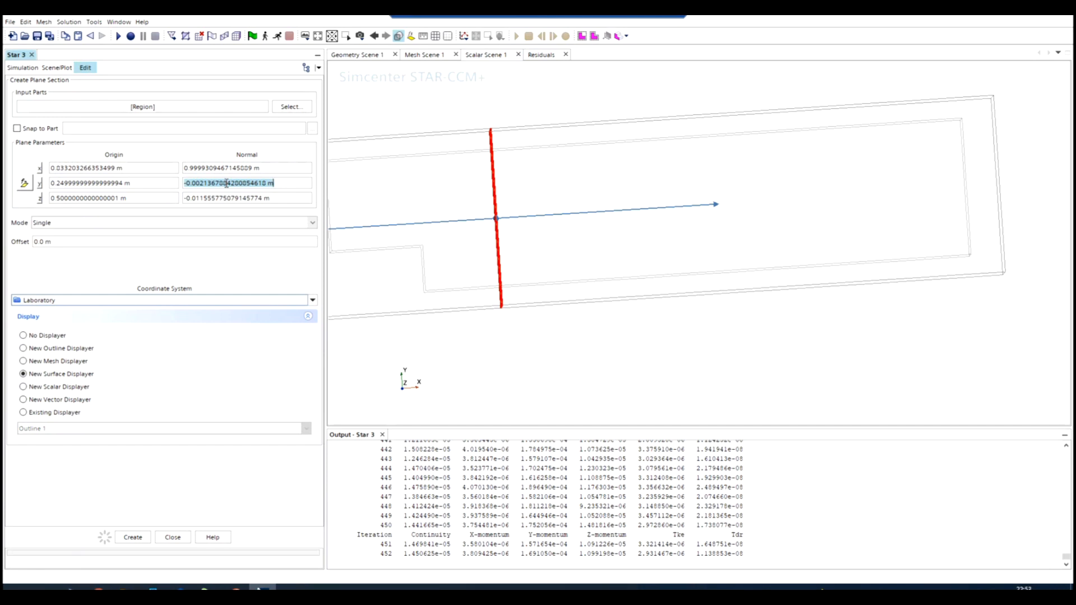
type("0.0 m")
key("Tab")
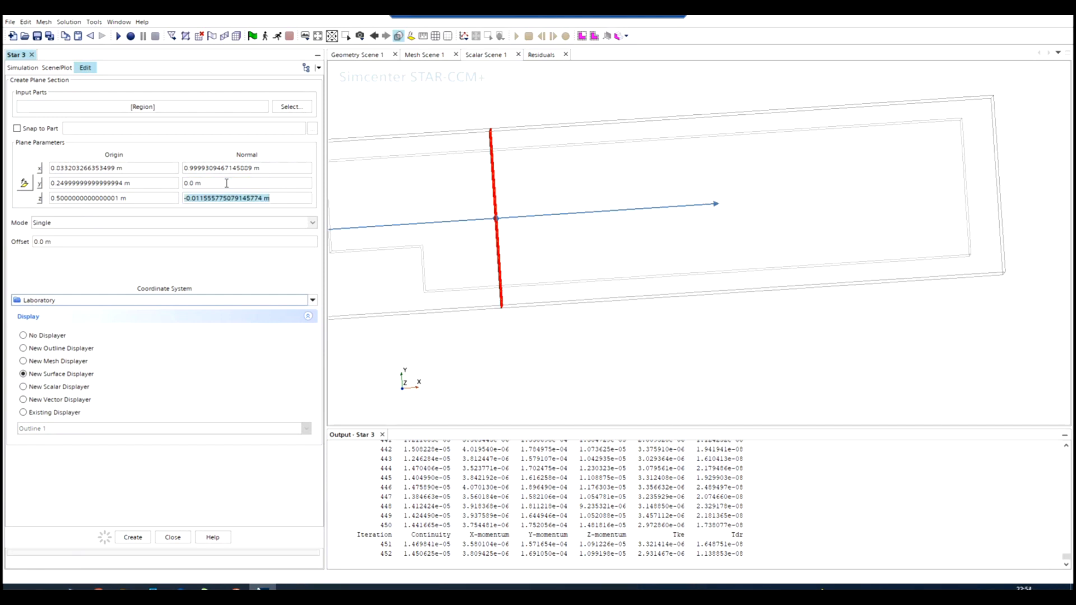
type("0.0 m")
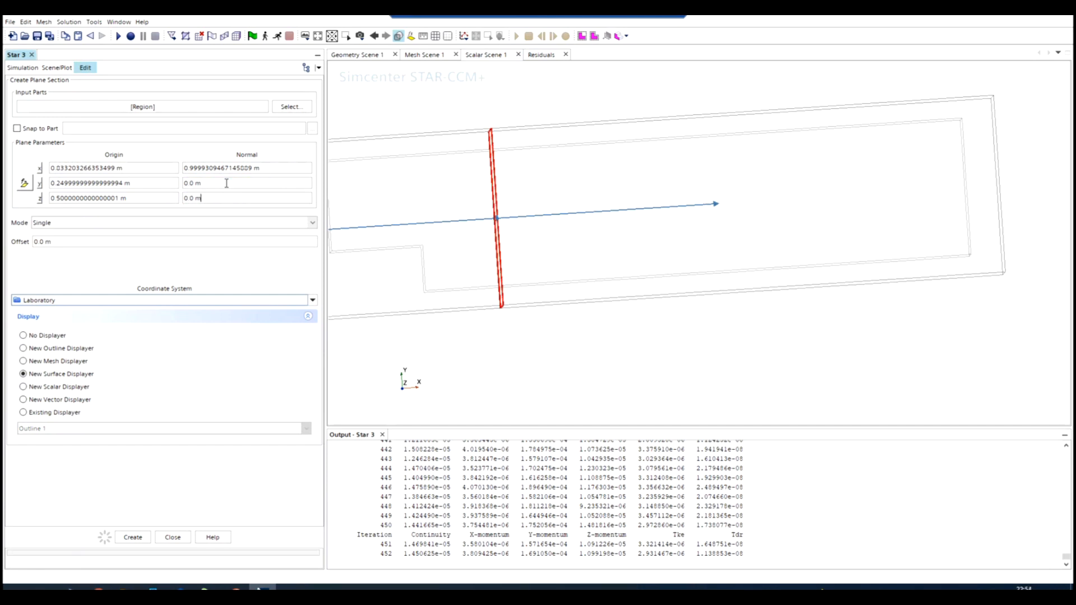
triple_click(238, 171)
type("1")
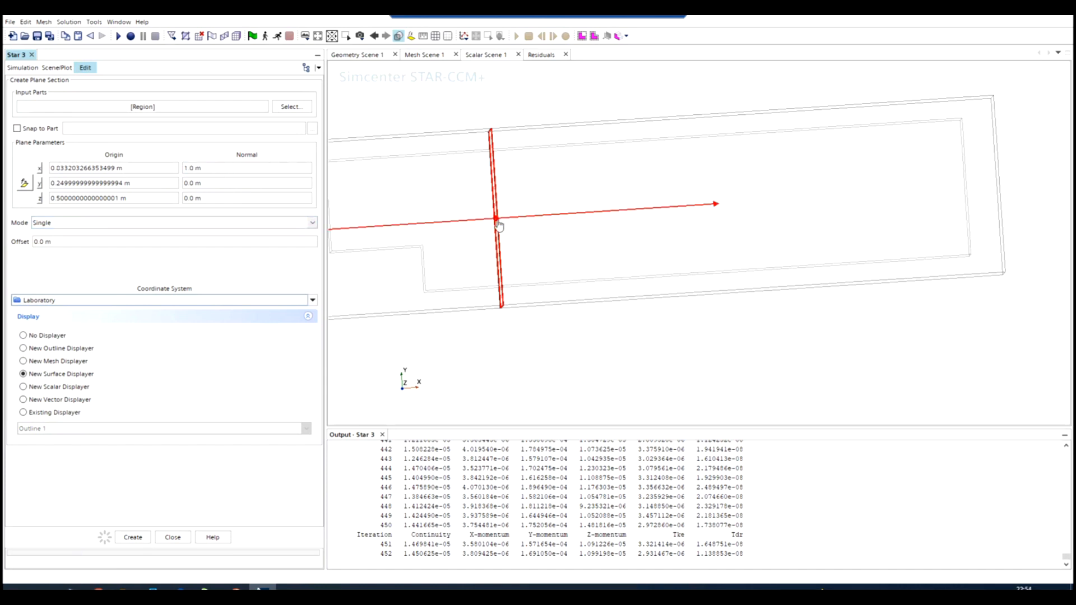
Try to shift the section plane slightly upstream in the scene, and restore its normal to 1, 0, 0 m.
left_click_drag(504, 221, 492, 219)
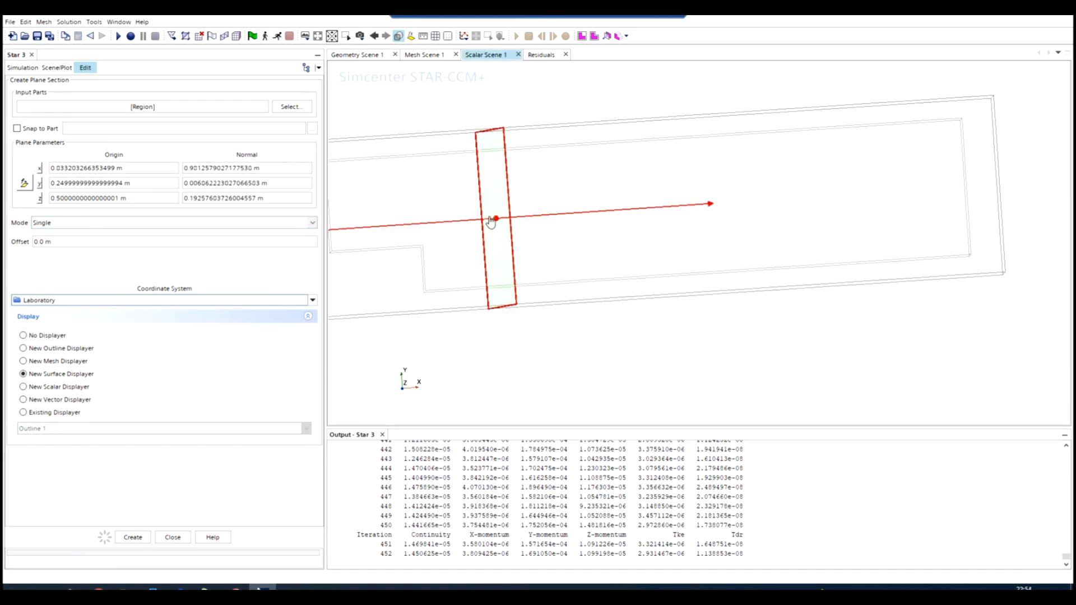
triple_click(289, 168)
type("1")
key("Tab")
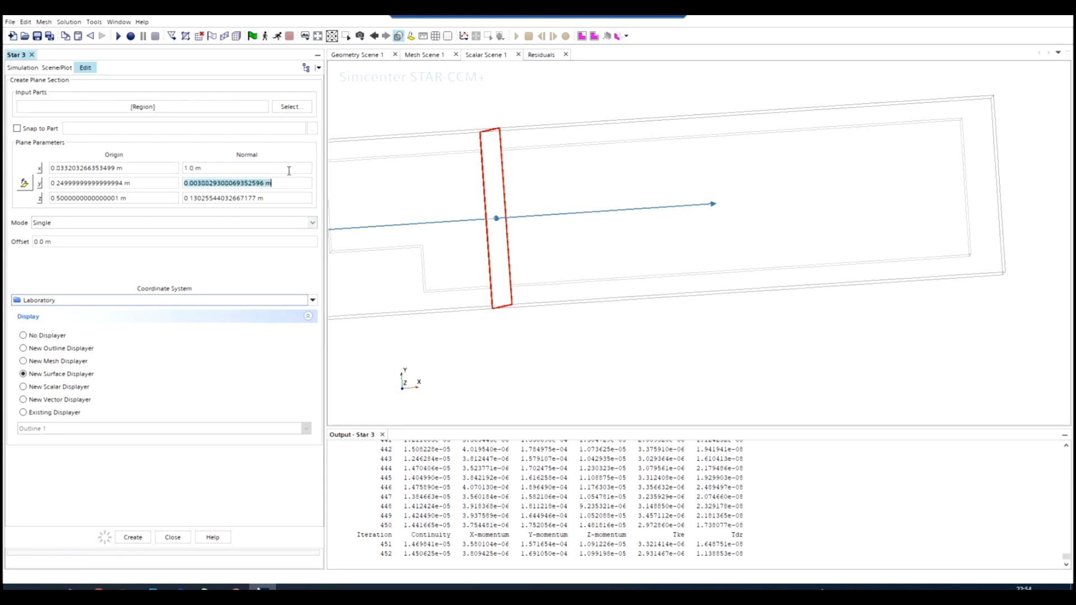
type("0")
key("Tab")
type("0")
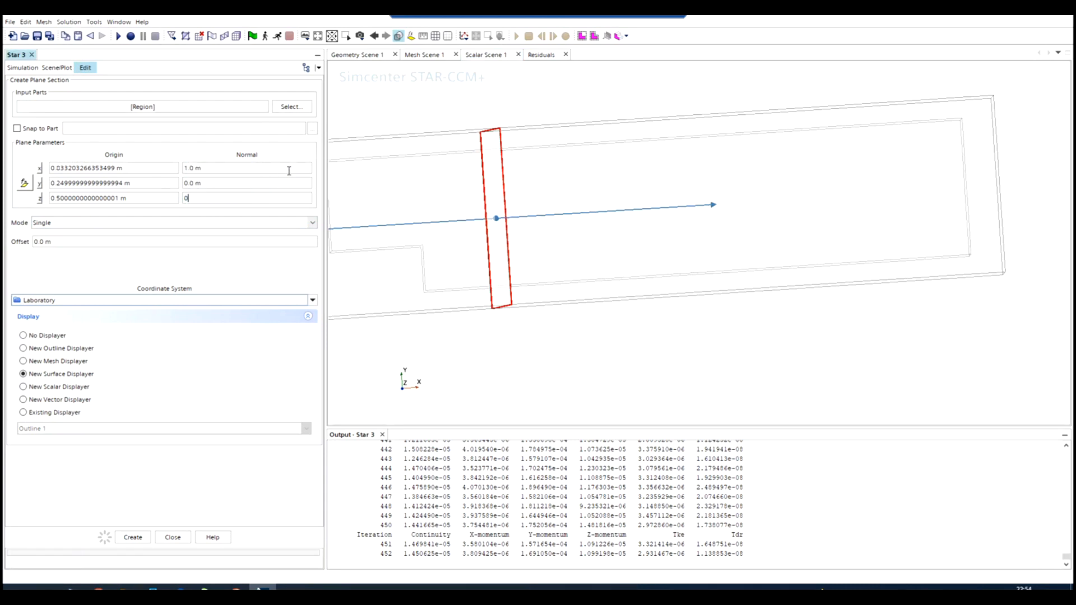
key("Return")
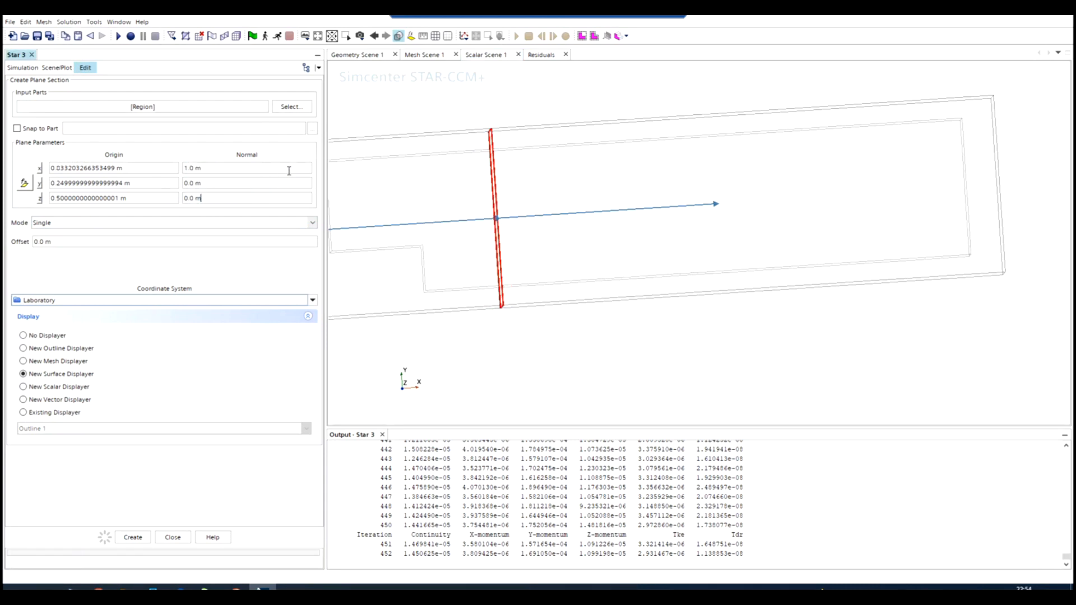
Set the Z coordinate of the section plane's origin to 0.2 m.
left_click(145, 173)
left_click(145, 198)
left_click(120, 199)
left_click_drag(120, 199, 37, 199)
type("0.2")
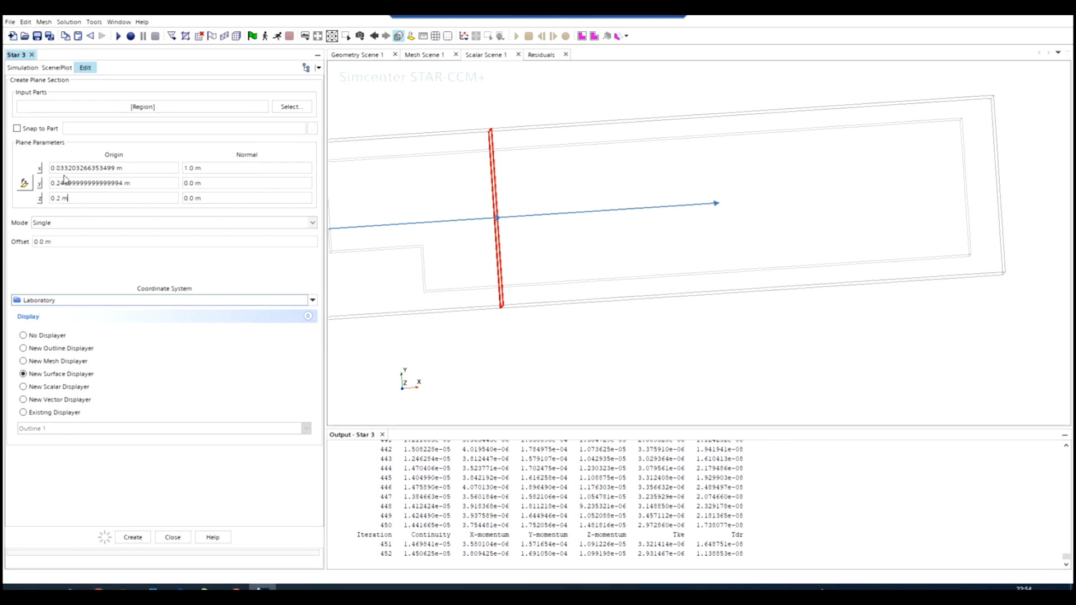
Set both the Z and the X coordinates of the section plane's origin to 0.5 m.
left_click_drag(418, 315, 542, 334)
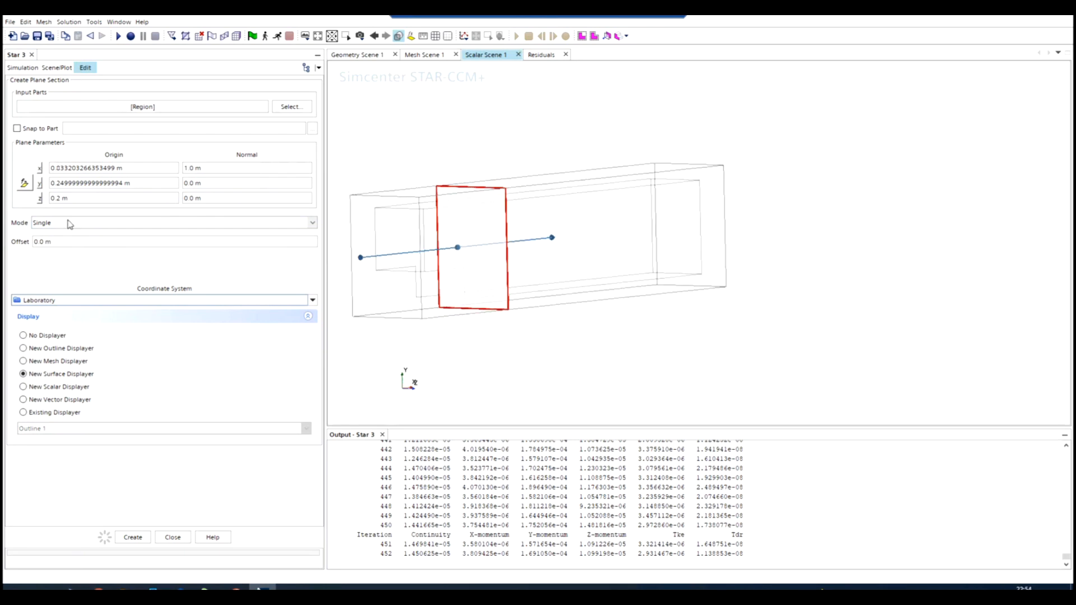
left_click(61, 198)
type("0.5 m")
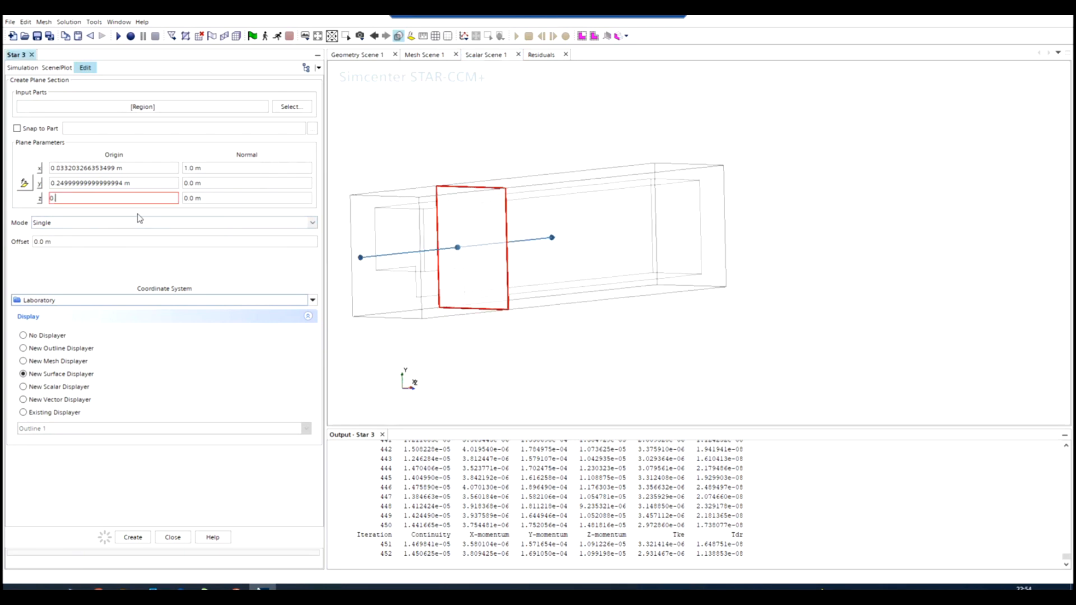
left_click(117, 169)
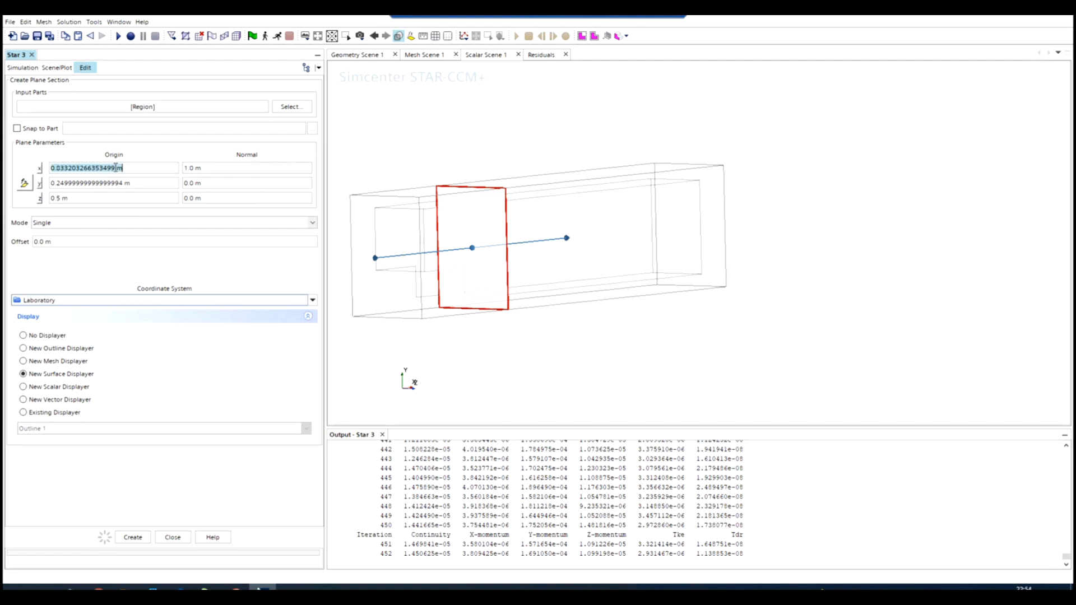
left_click(115, 168)
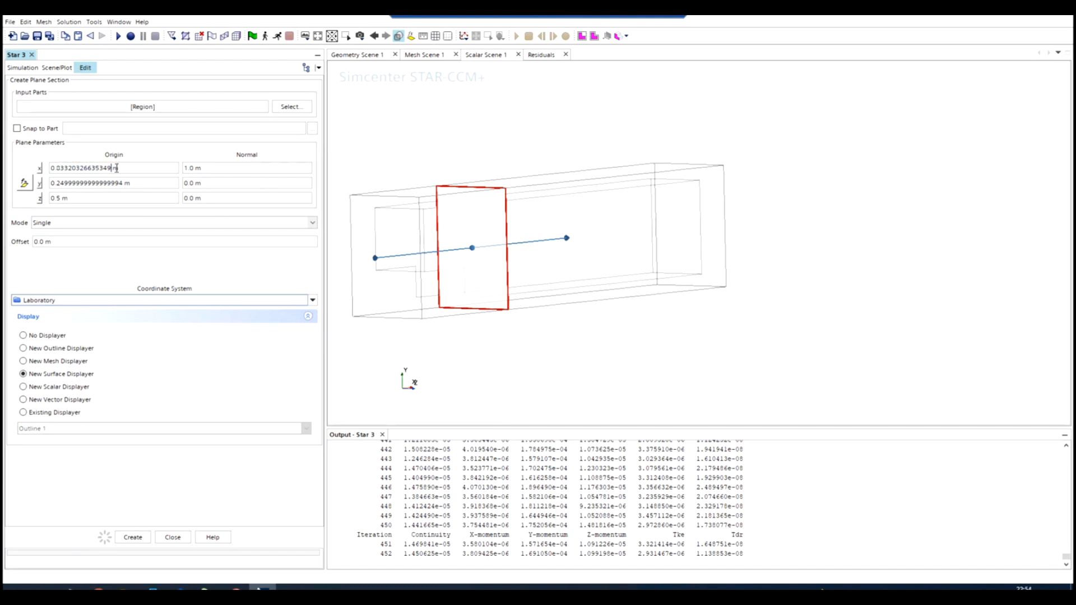
key("BackSpace")
key("BackSpace")
key("BackSpace")
key("BackSpace")
key("BackSpace")
key("BackSpace")
key("BackSpace")
key("BackSpace")
key("BackSpace")
key("BackSpace")
key("BackSpace")
key("BackSpace")
key("BackSpace")
type(".5")
key("Tab")
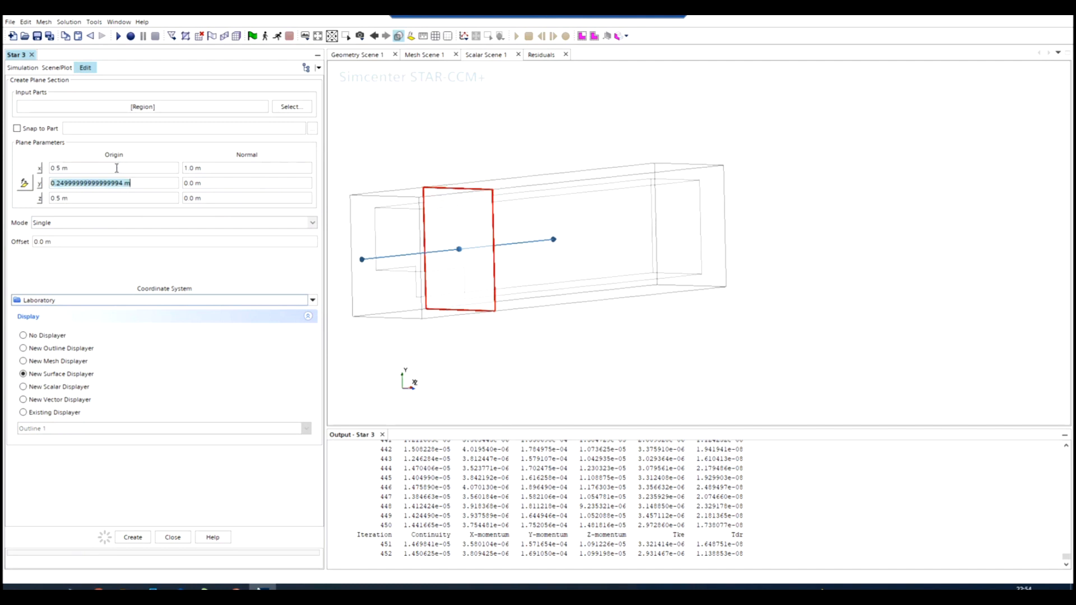
Set the Y coordinate of the section plane's origin to 0 m and create the plane section with a new surface displayer.
type("0")
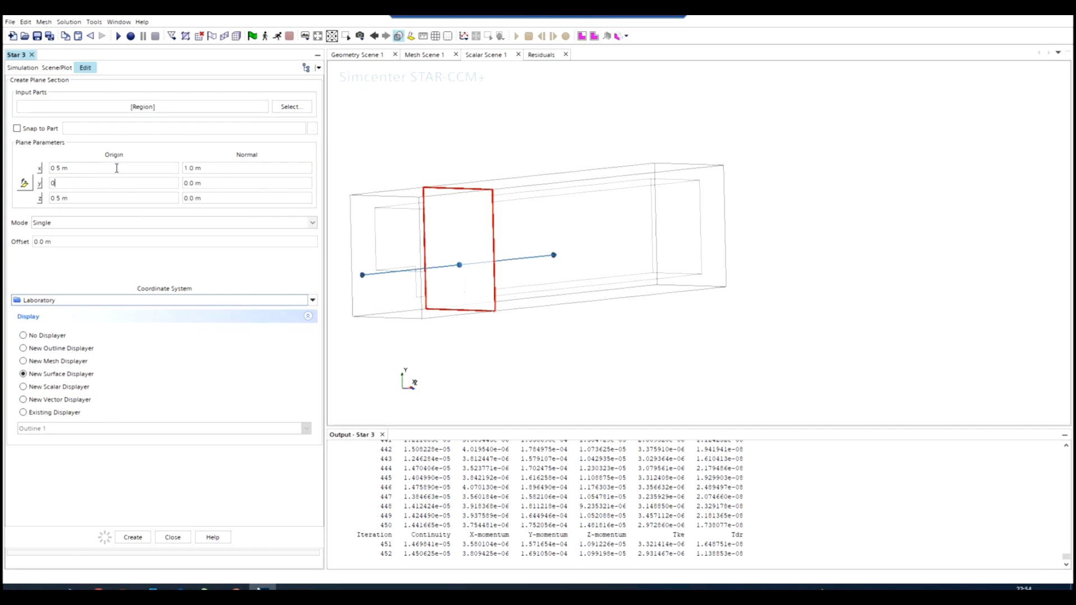
left_click_drag(595, 373, 487, 372)
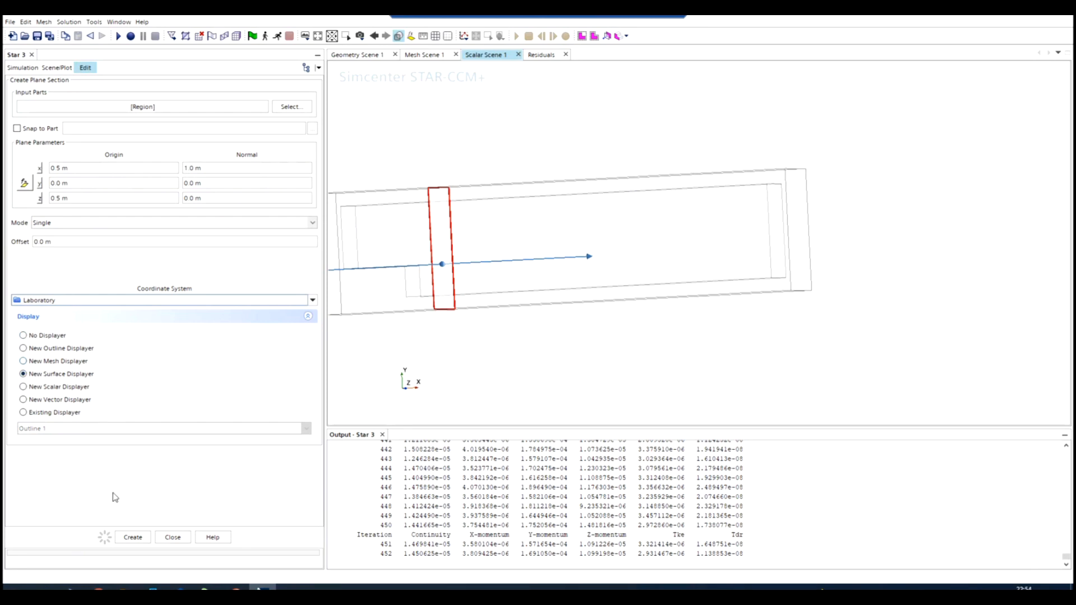
left_click(140, 539)
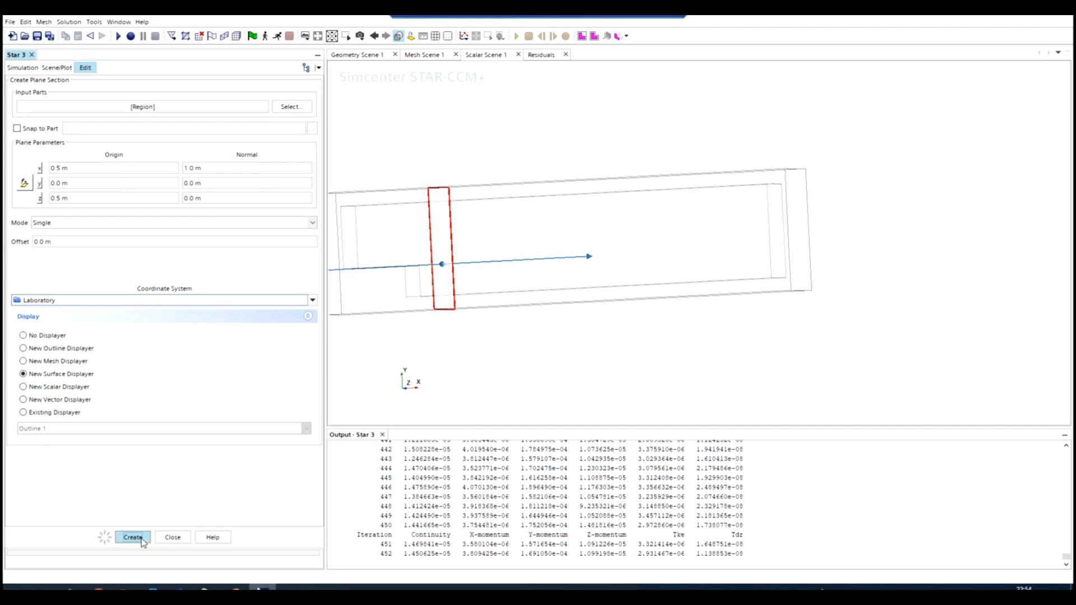
left_click(172, 539)
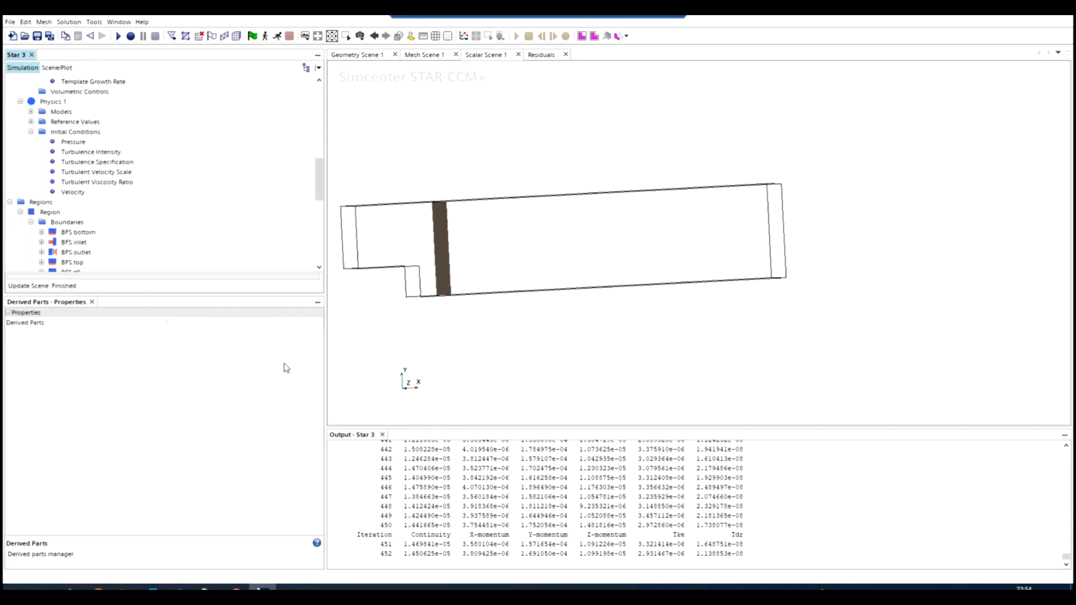
left_click_drag(440, 343, 508, 349)
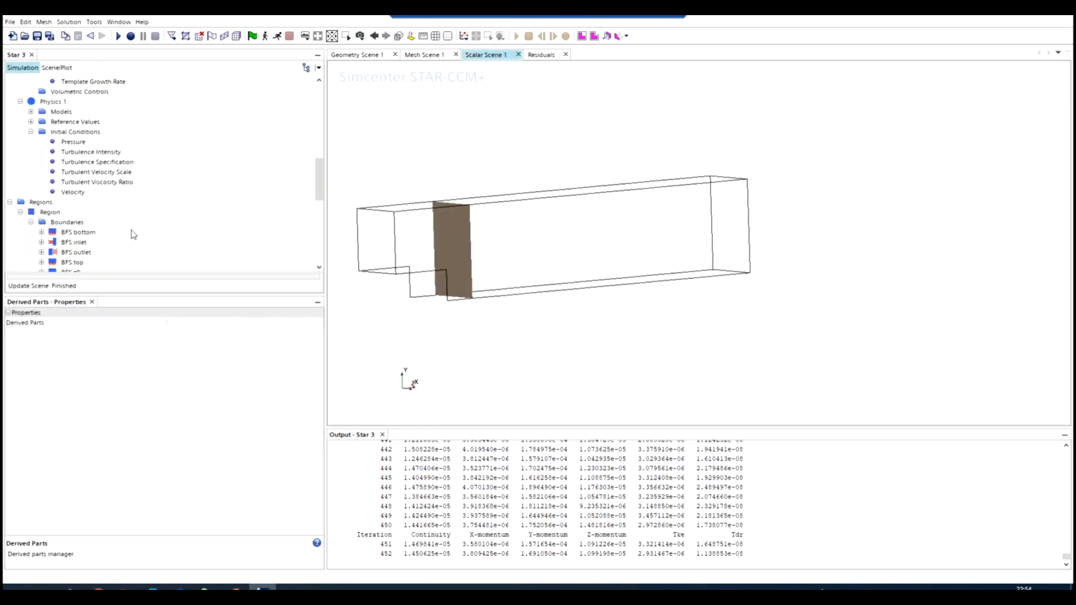
scroll(78, 233, "down", 6)
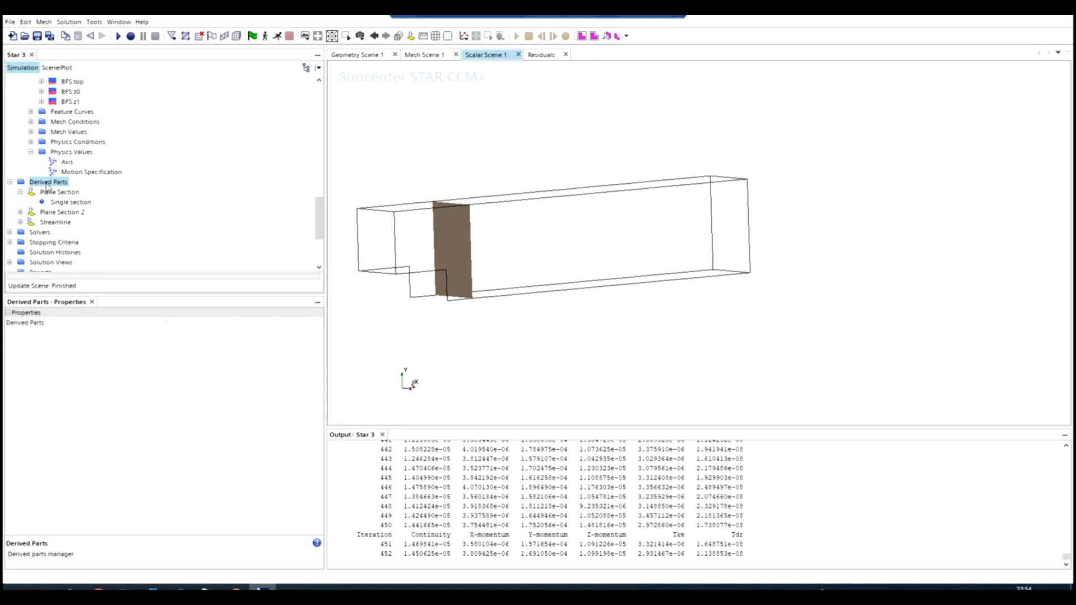
right_click(45, 183)
left_click(39, 214)
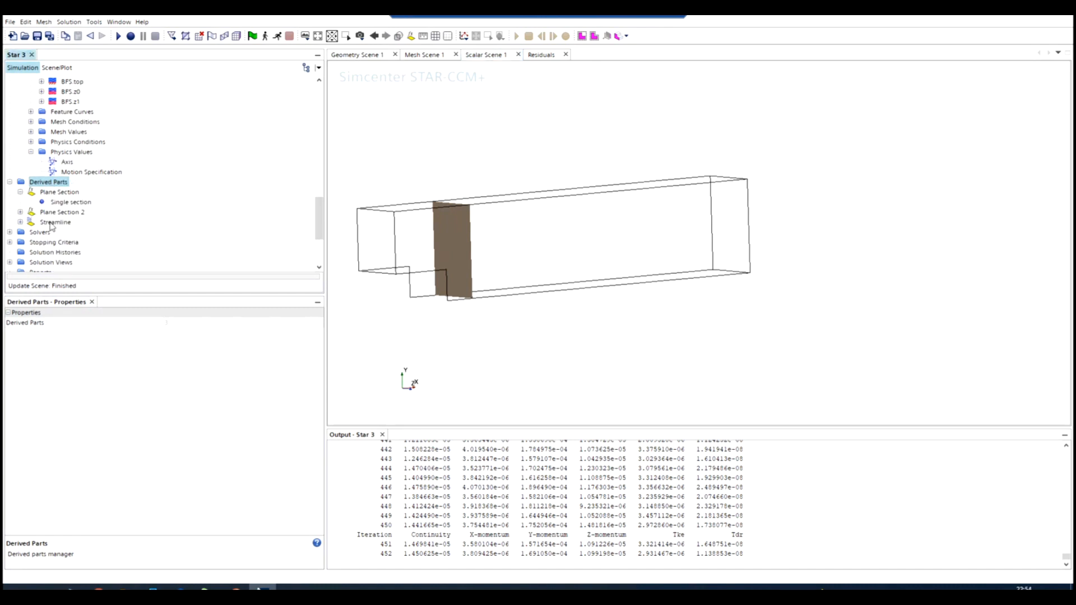
left_click(51, 222)
left_click(56, 213)
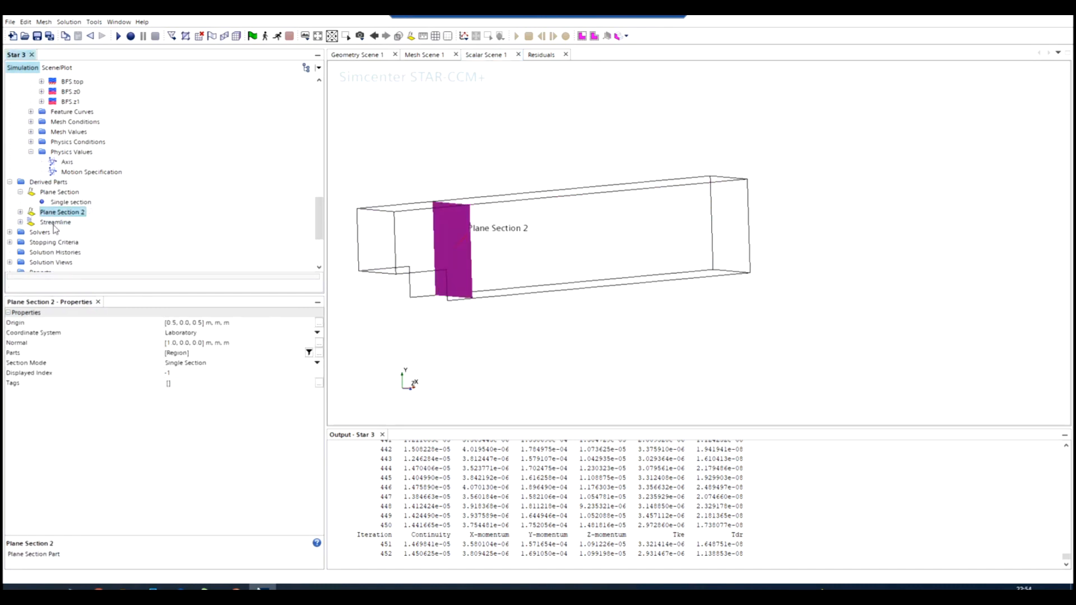
left_click(54, 223)
left_click(56, 213)
left_click(56, 183)
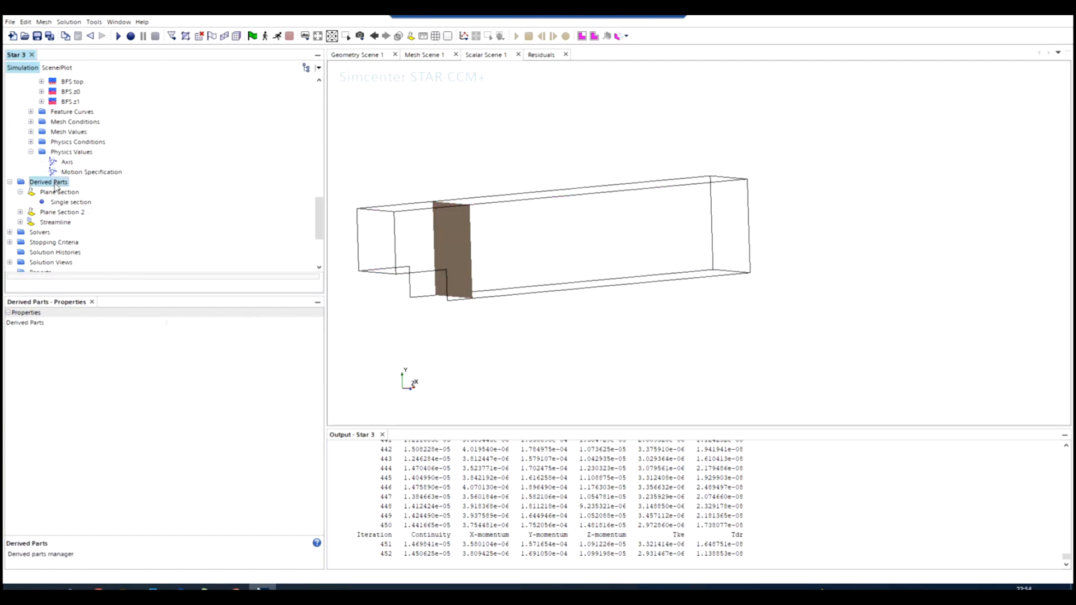
right_click(56, 185)
mouse_move(84, 191)
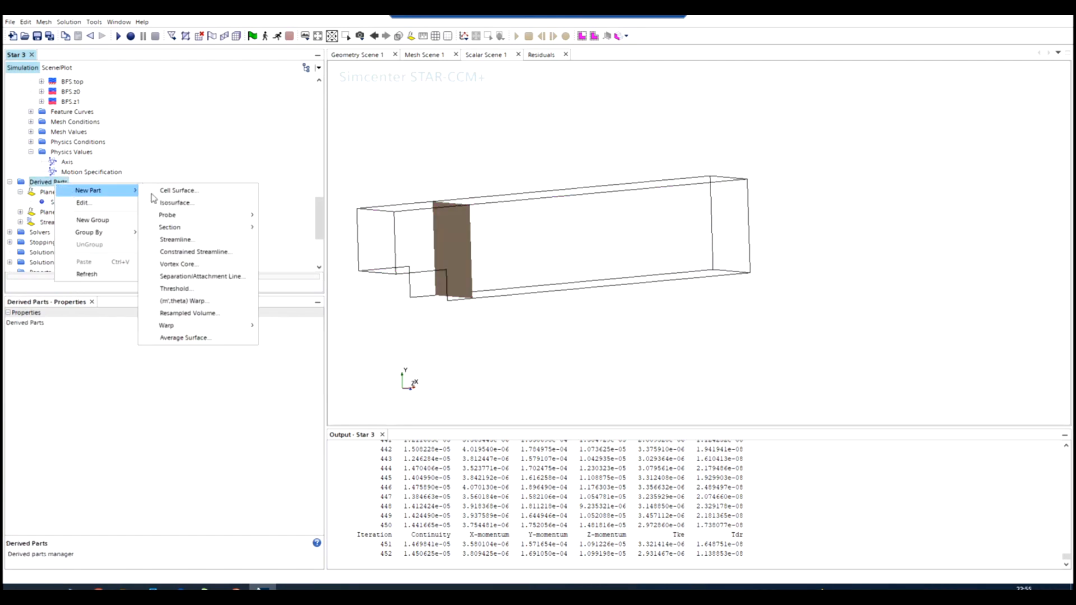
left_click(174, 240)
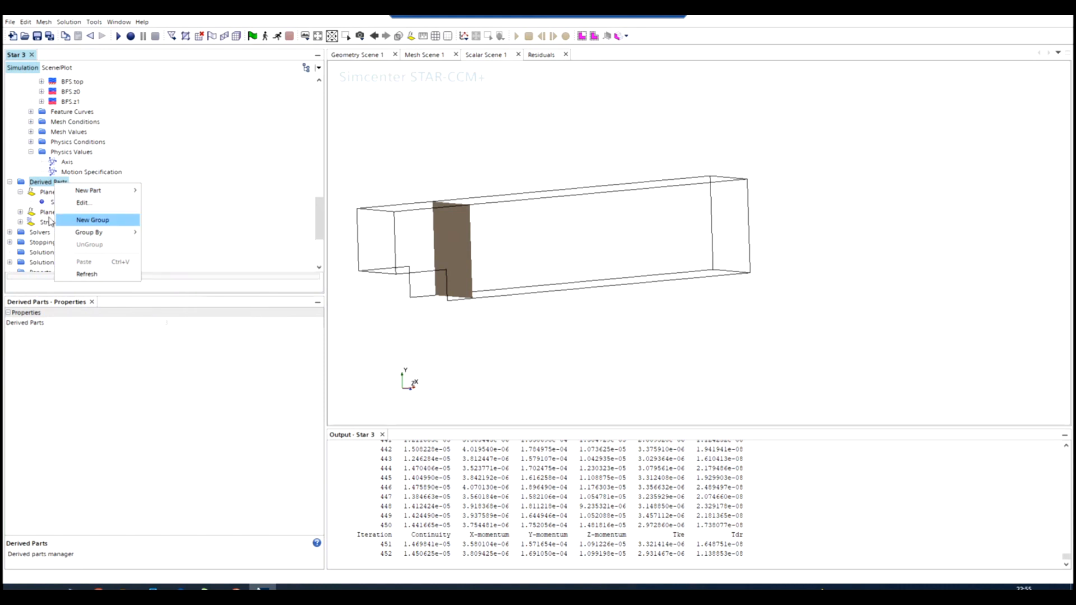
Expand the Streamline derived part and examine its properties, including the input parts selection.
left_click(19, 222)
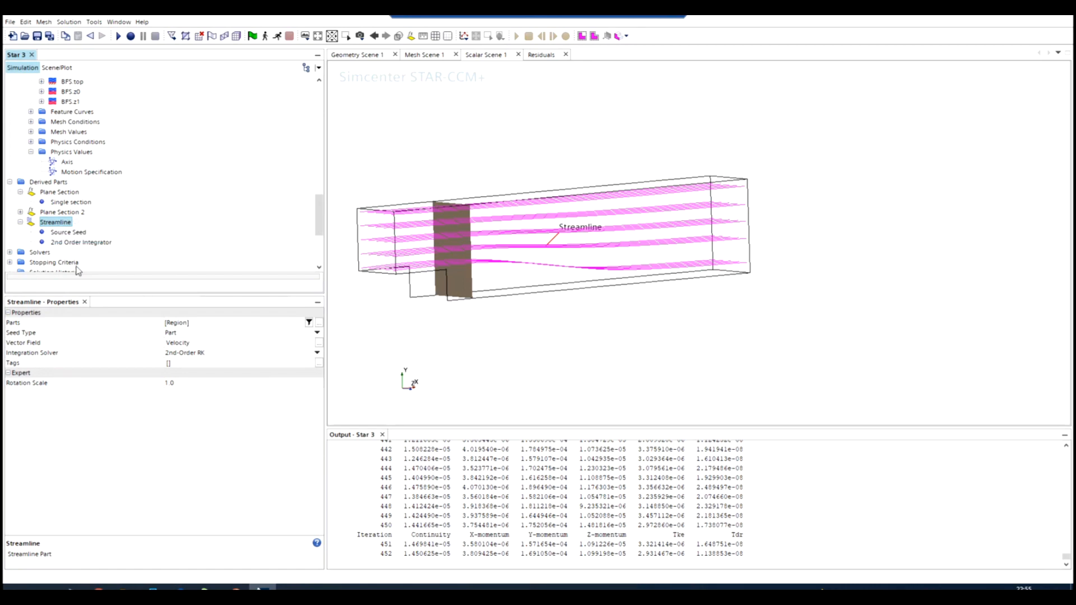
left_click(179, 325)
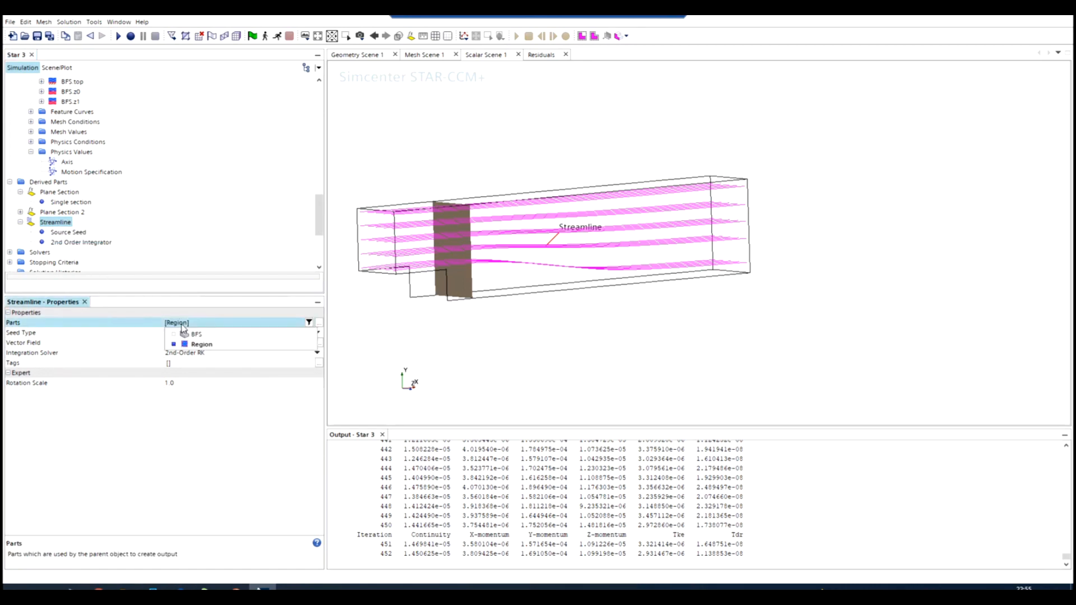
left_click(170, 413)
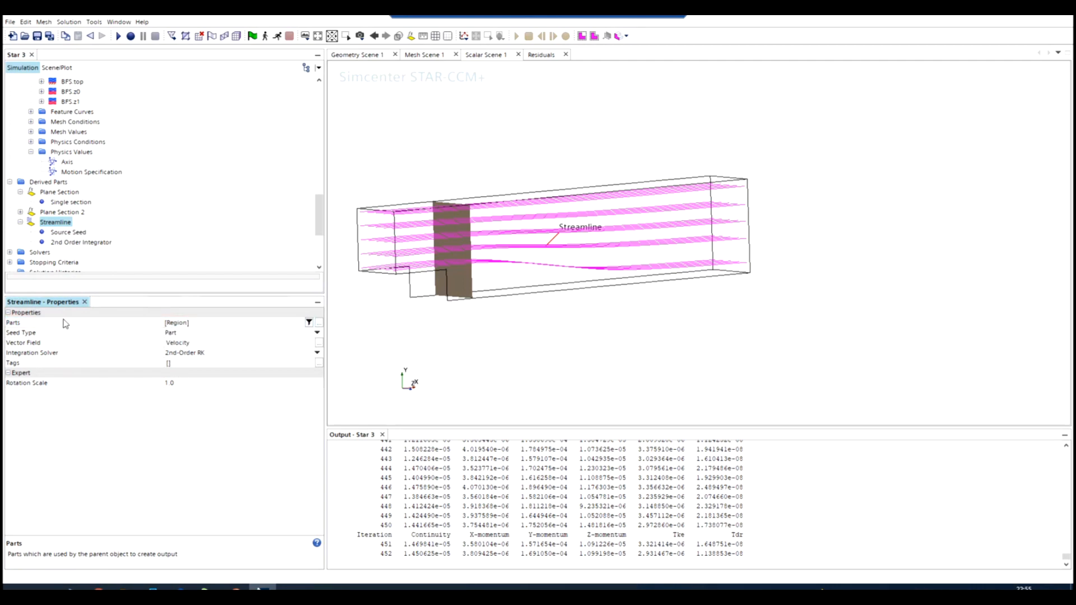
left_click(196, 335)
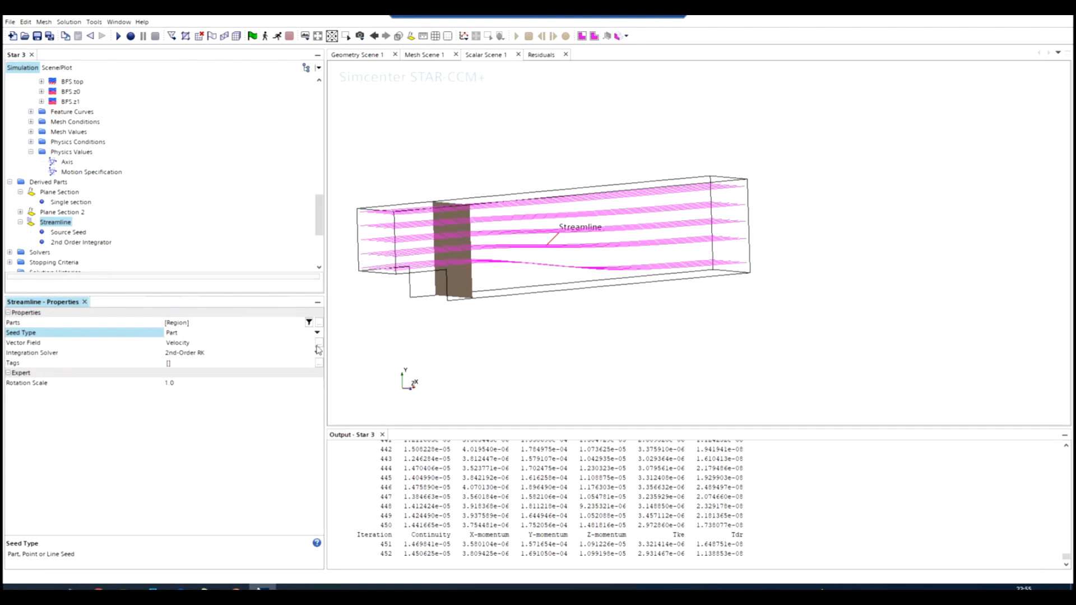
left_click(317, 324)
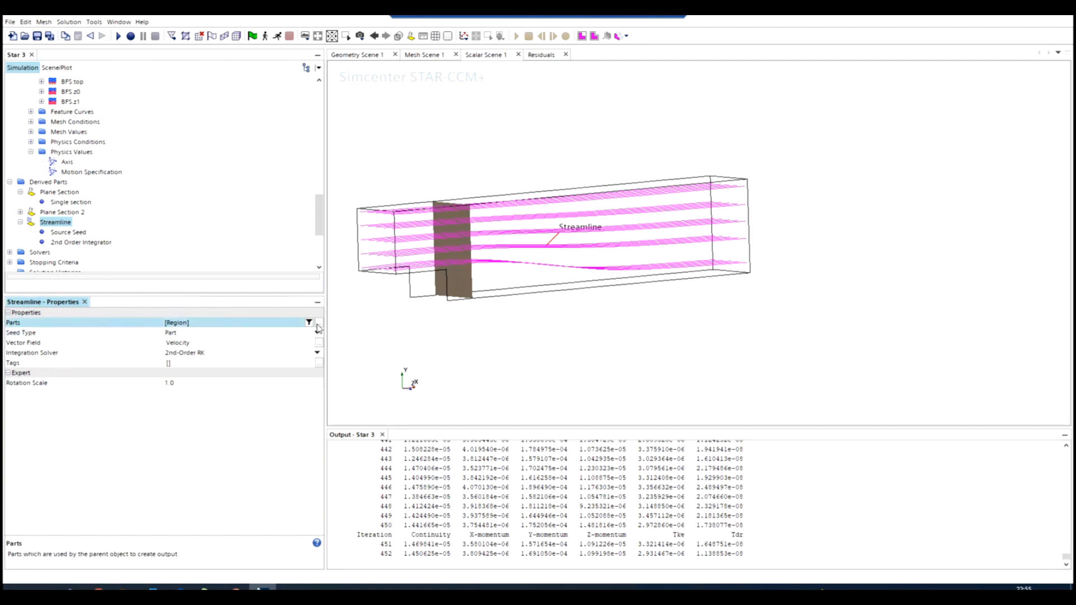
left_click(193, 126)
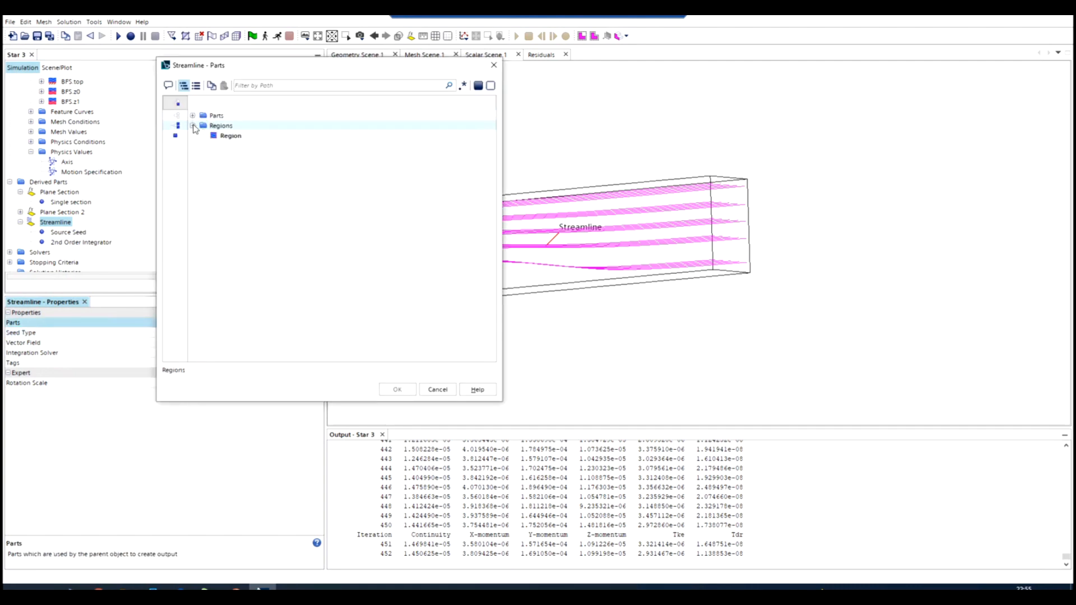
left_click(213, 136)
left_click(411, 390)
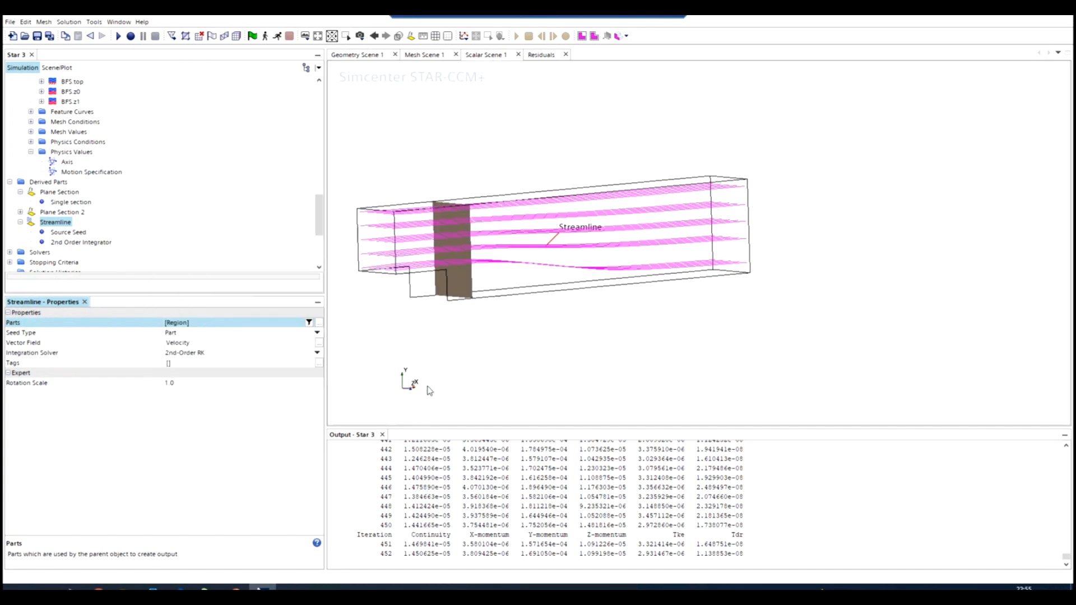
Add Plane Section 2 to the seed parts of the streamline's Source Seed, keeping the BFS.inlet boundary selected.
left_click(45, 234)
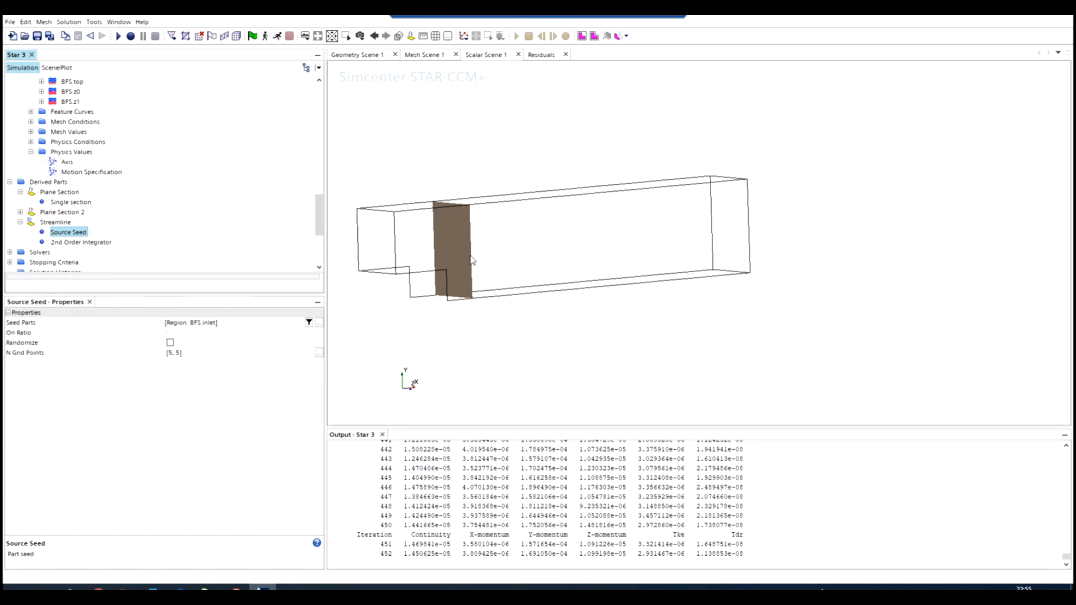
left_click(319, 323)
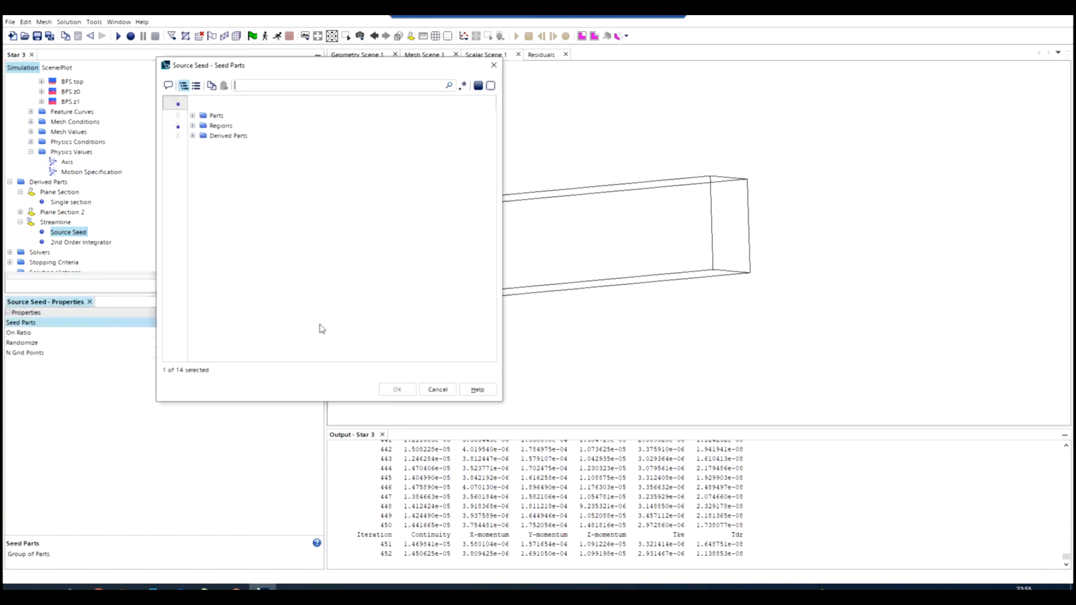
left_click(195, 138)
left_click(192, 136)
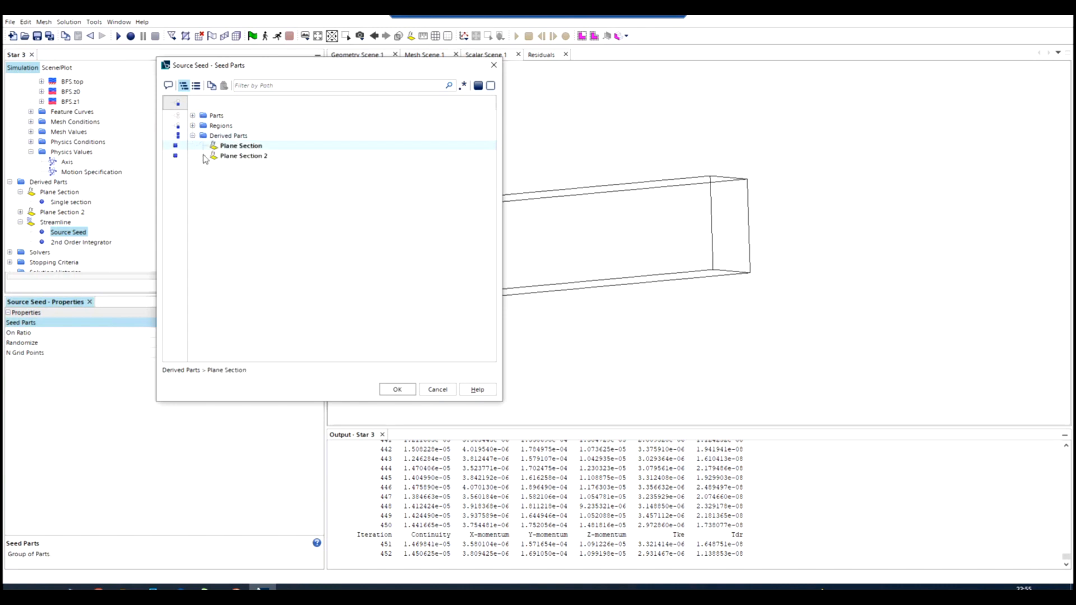
left_click(243, 156)
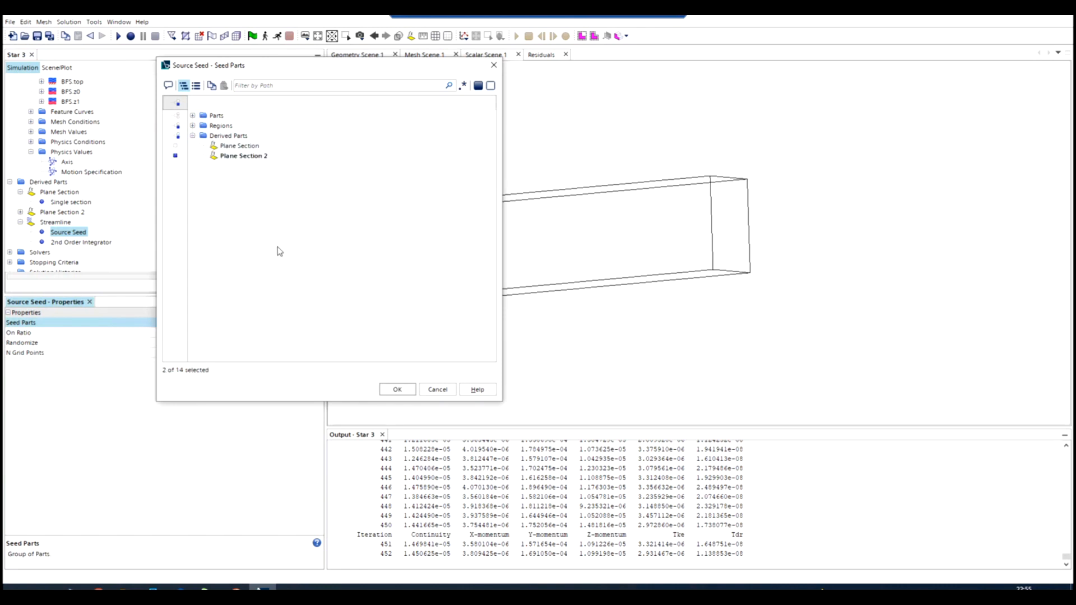
left_click(397, 390)
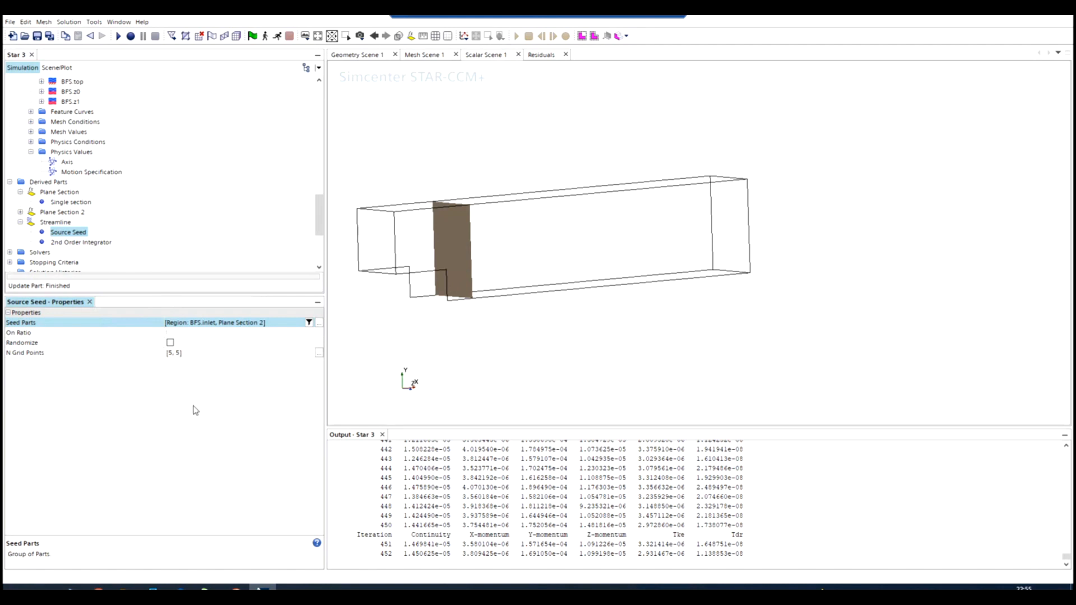
Highlight the Streamline part in the scalar scene and examine the flow paths behind the step from several angles.
left_click(397, 326)
left_click(46, 247)
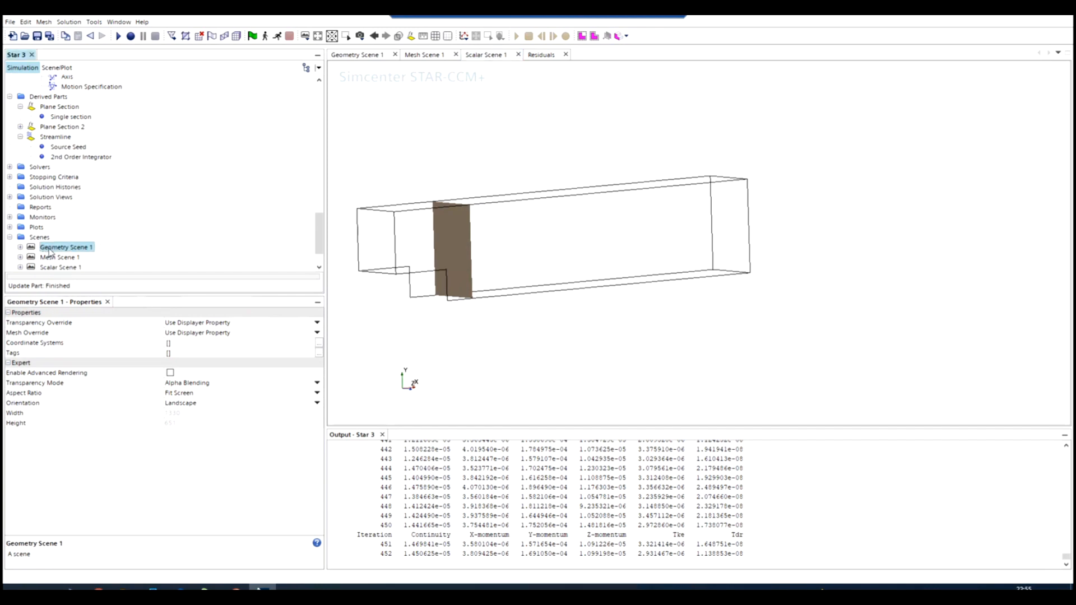
left_click(51, 258)
left_click_drag(55, 137, 440, 320)
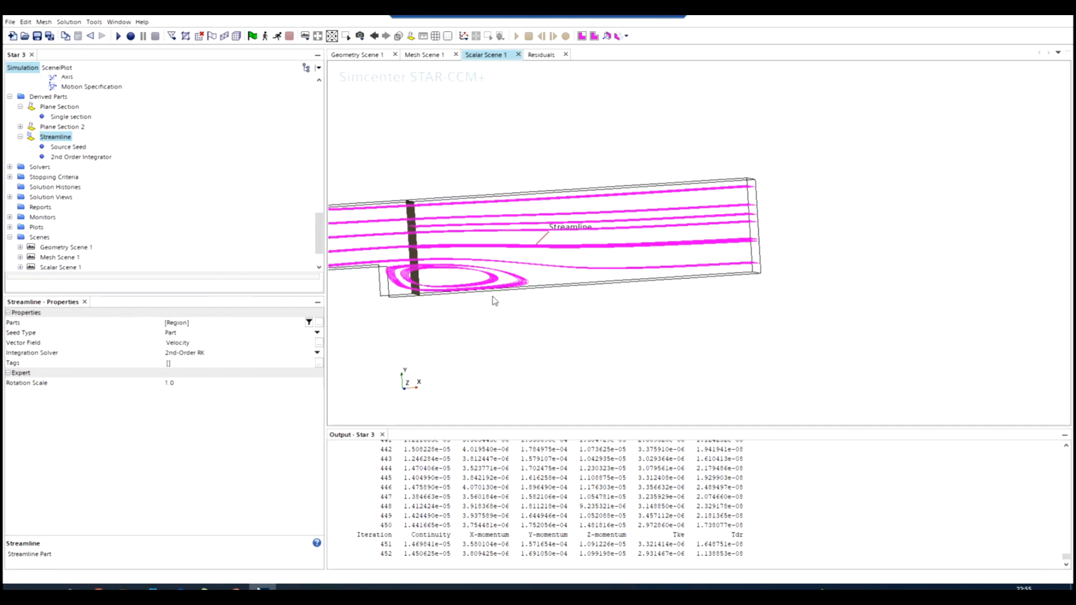
left_click_drag(439, 291, 532, 327)
scroll(367, 271, "up", 3)
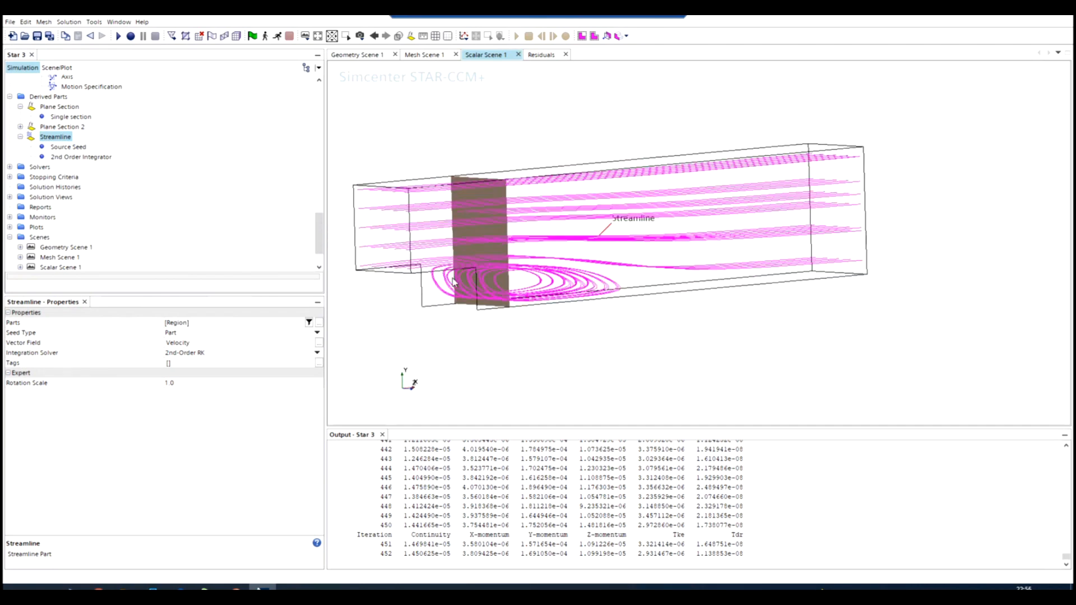
left_click_drag(451, 279, 402, 277)
scroll(401, 278, "down", 3)
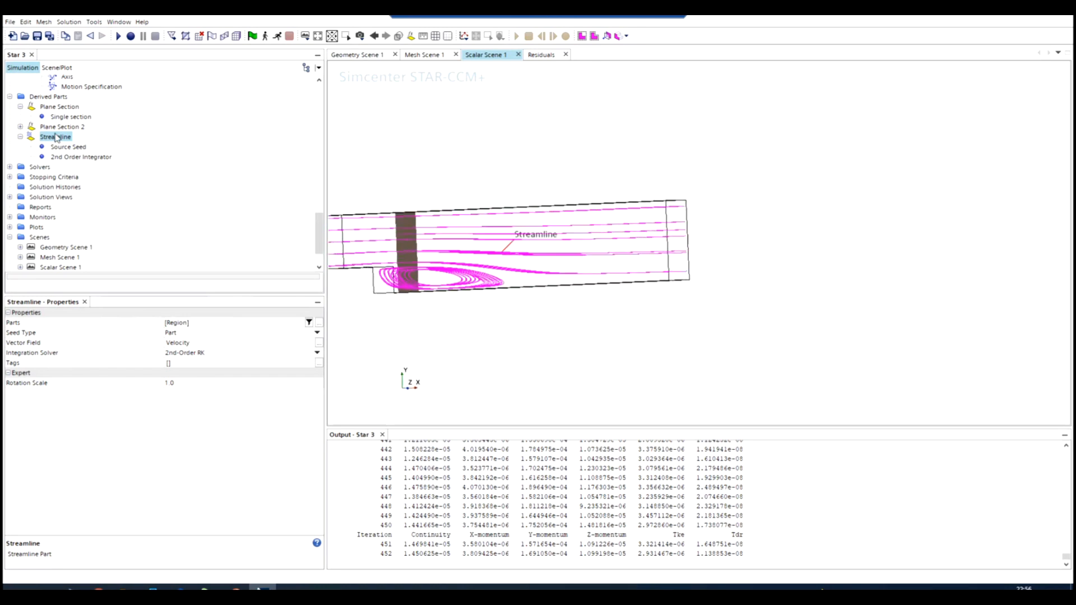
Make the hidden Streamline Stream 1 displayer visible in the scalar scene and inspect the velocity-coloured streamlines around the step.
left_click(58, 68)
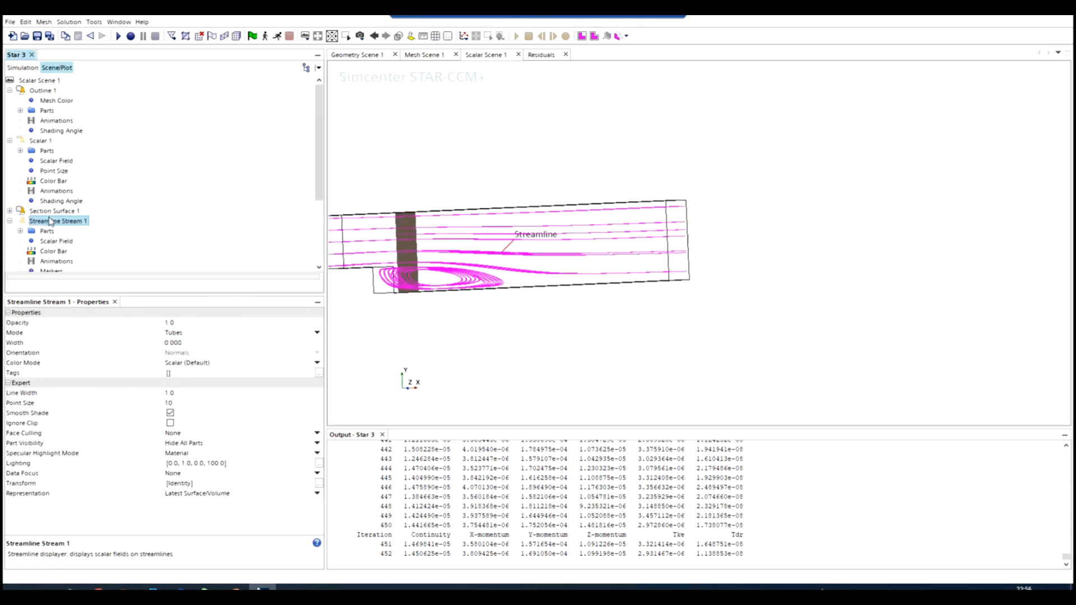
left_click(23, 222)
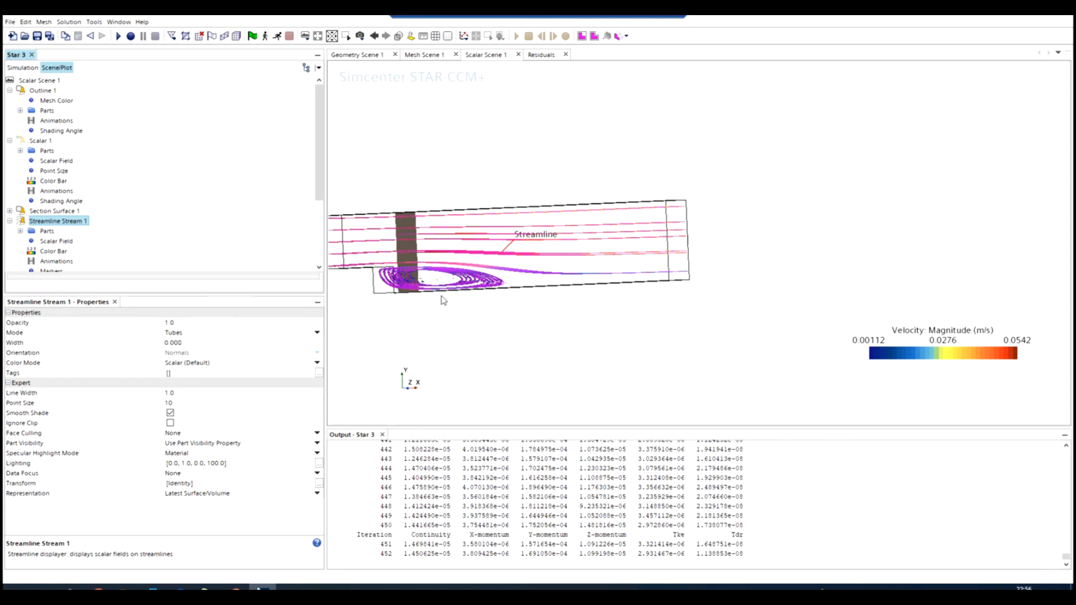
mouse_move(545, 328)
left_mouse_down()
mouse_move(510, 335)
mouse_move(561, 328)
left_mouse_up()
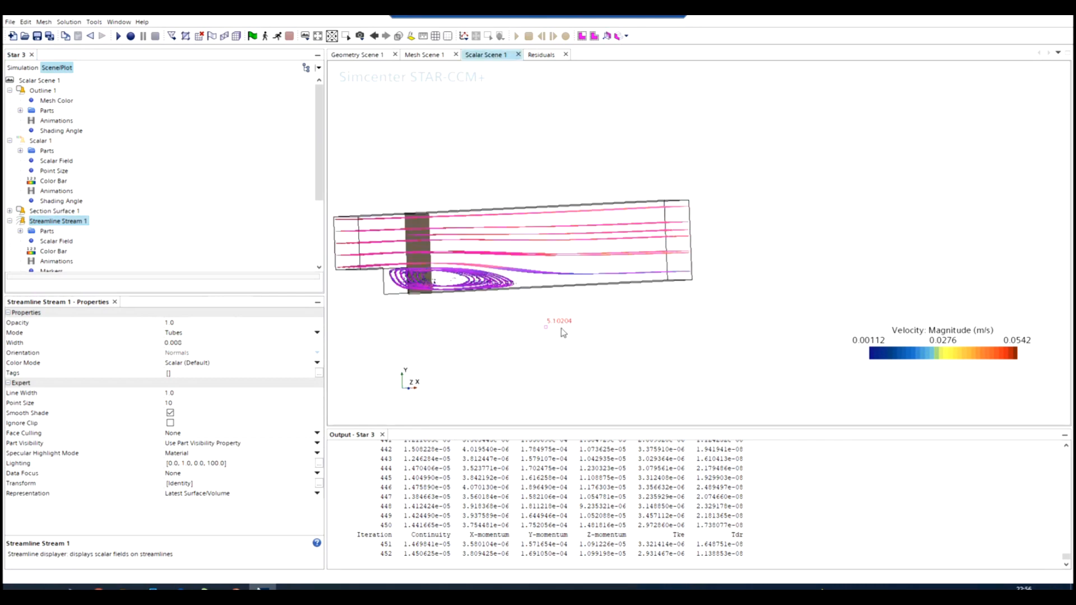
scroll(377, 274, "down", 3)
scroll(377, 274, "up", 5)
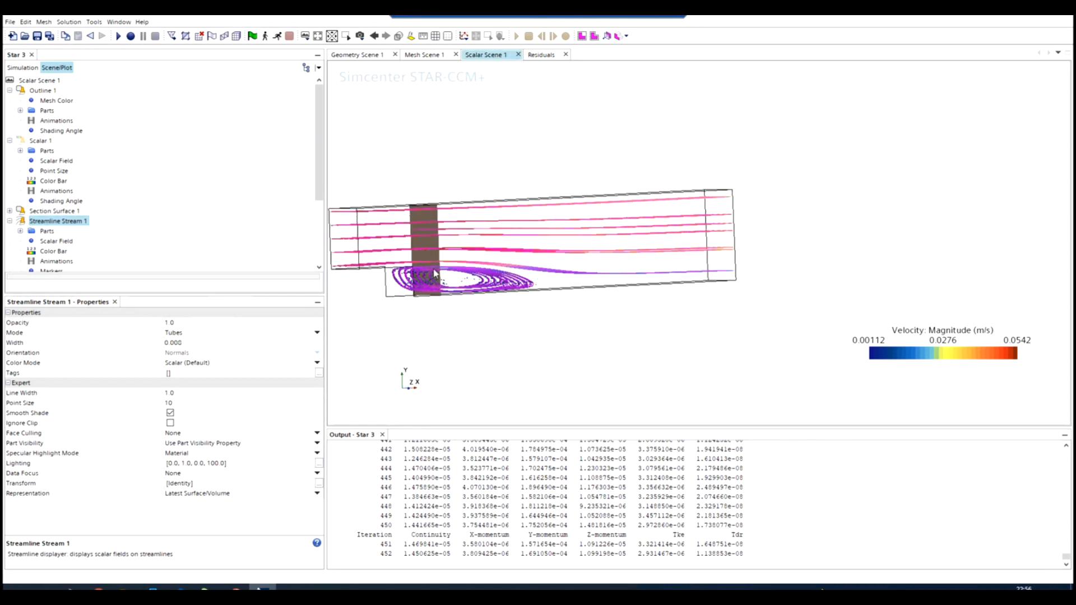
left_click_drag(509, 305, 363, 306)
scroll(363, 305, "up", 5)
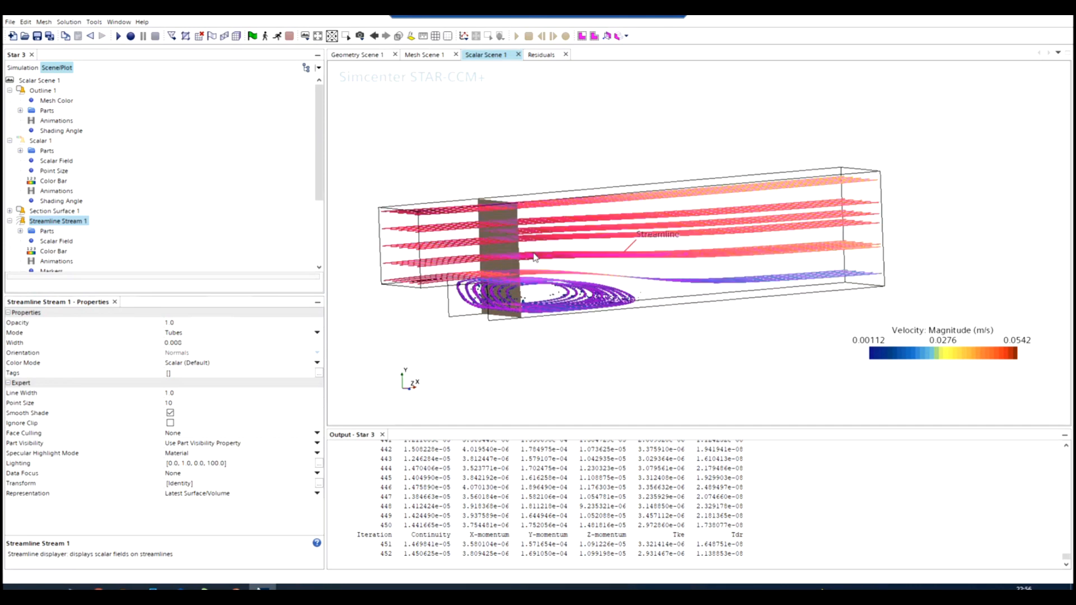